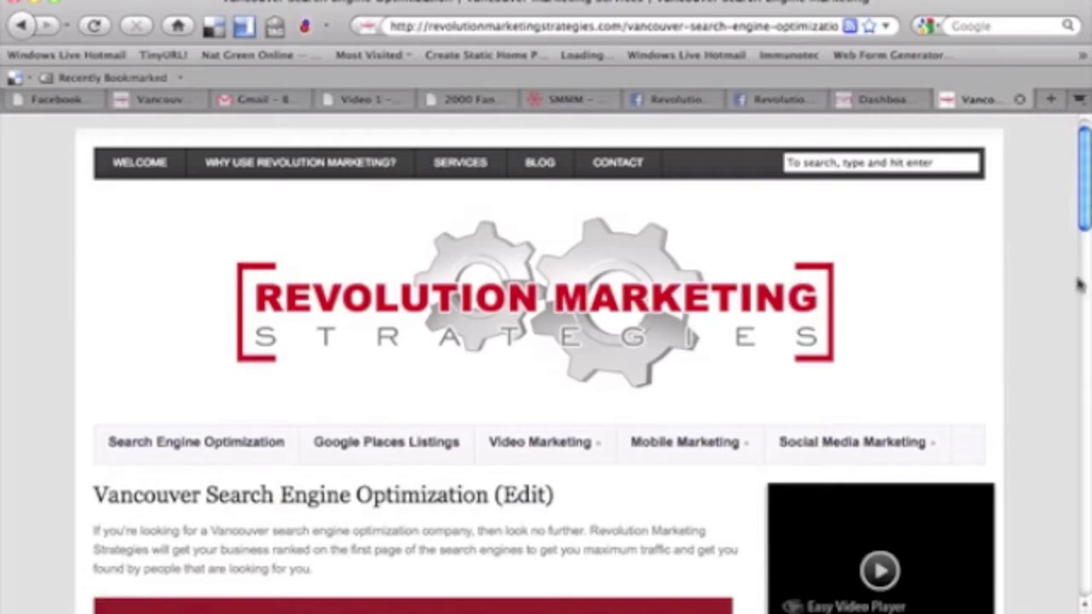
# Examine the Facebook Like Box in the website's sidebar, including its post stream and fan pictures
pyautogui.scroll(-6, 1027, 280)
pyautogui.scroll(-3, 1027, 281)
pyautogui.scroll(1, 1023, 280)
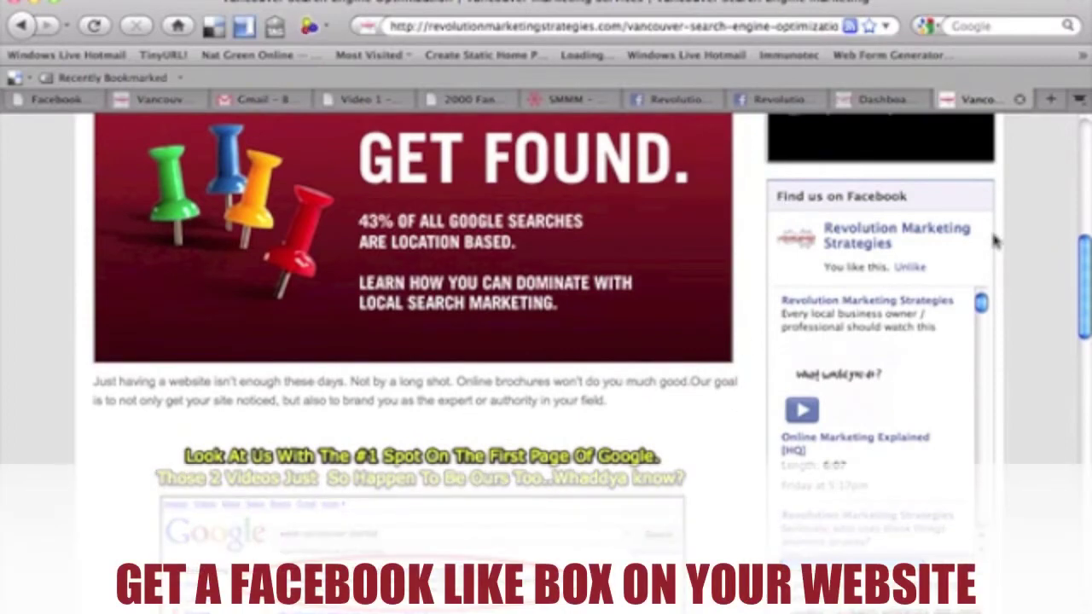
pyautogui.scroll(-3, 879, 384)
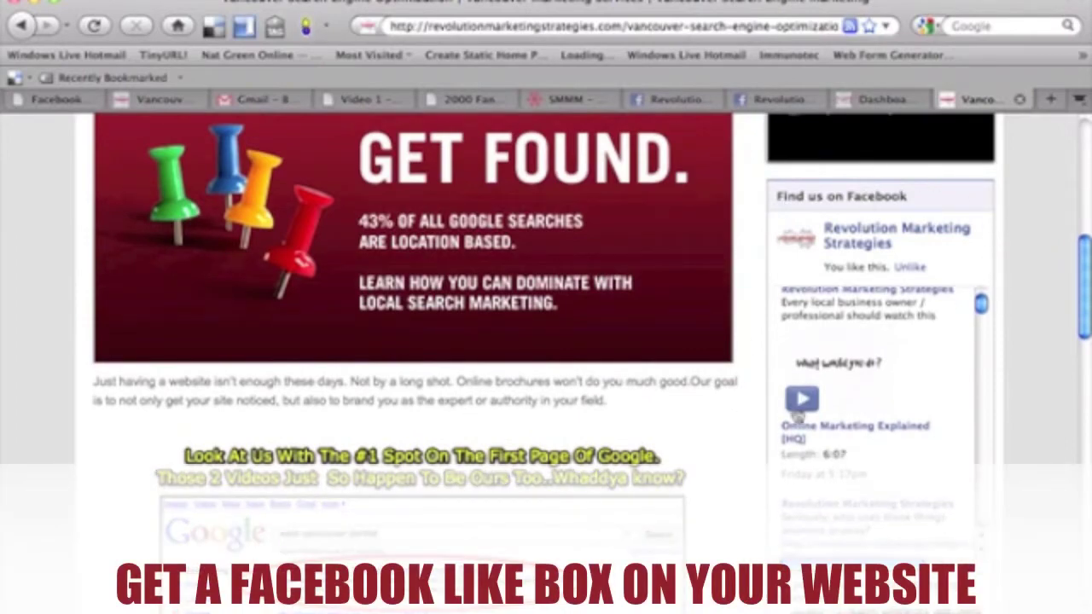
pyautogui.scroll(-5, 736, 422)
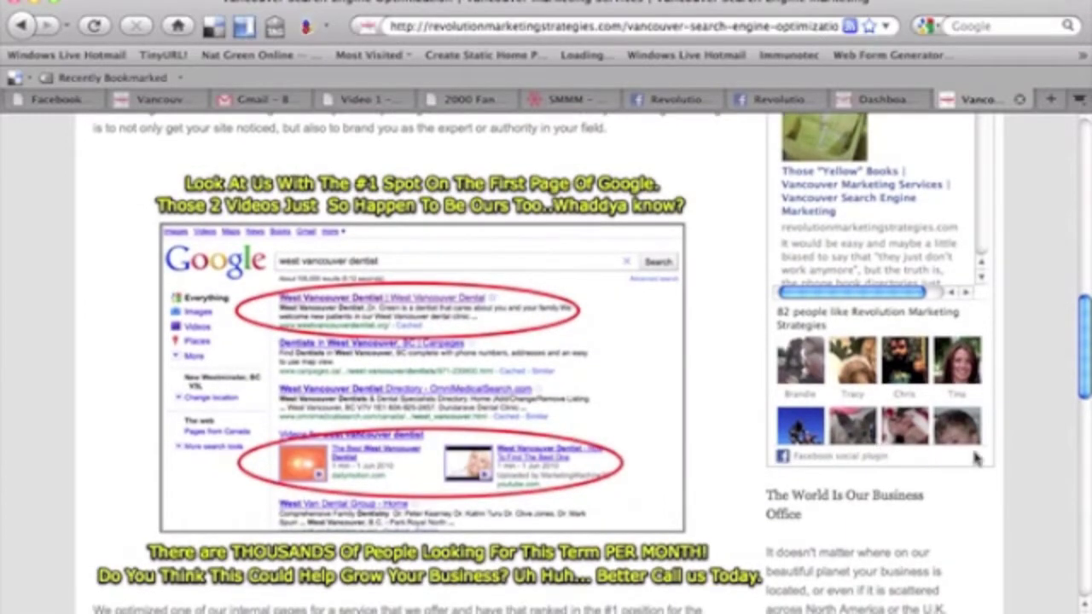
pyautogui.scroll(4, 981, 452)
pyautogui.scroll(3, 981, 452)
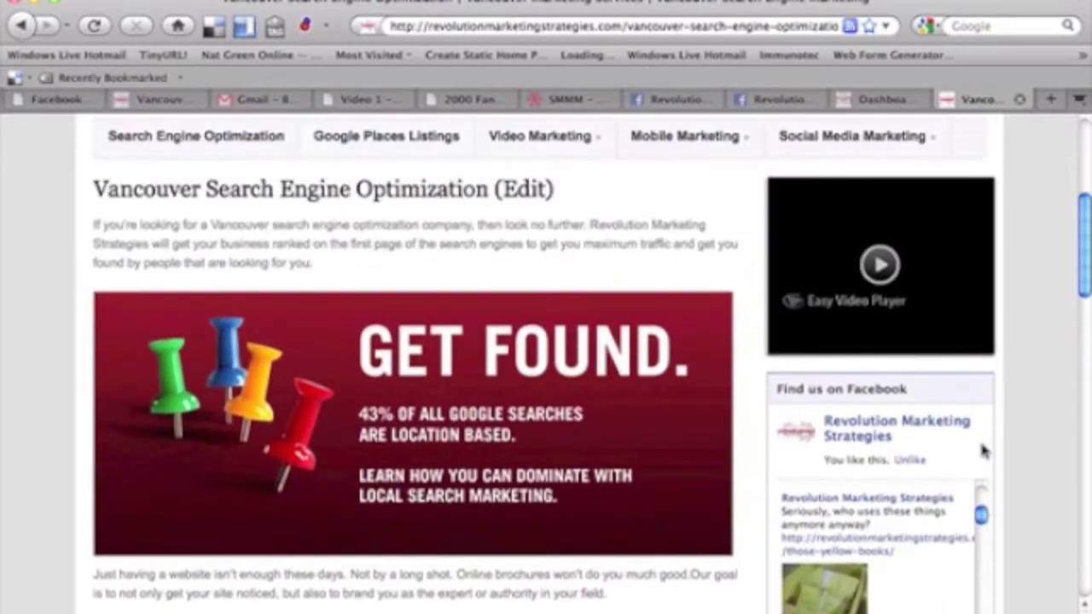
pyautogui.scroll(-2, 981, 453)
pyautogui.scroll(-1, 982, 452)
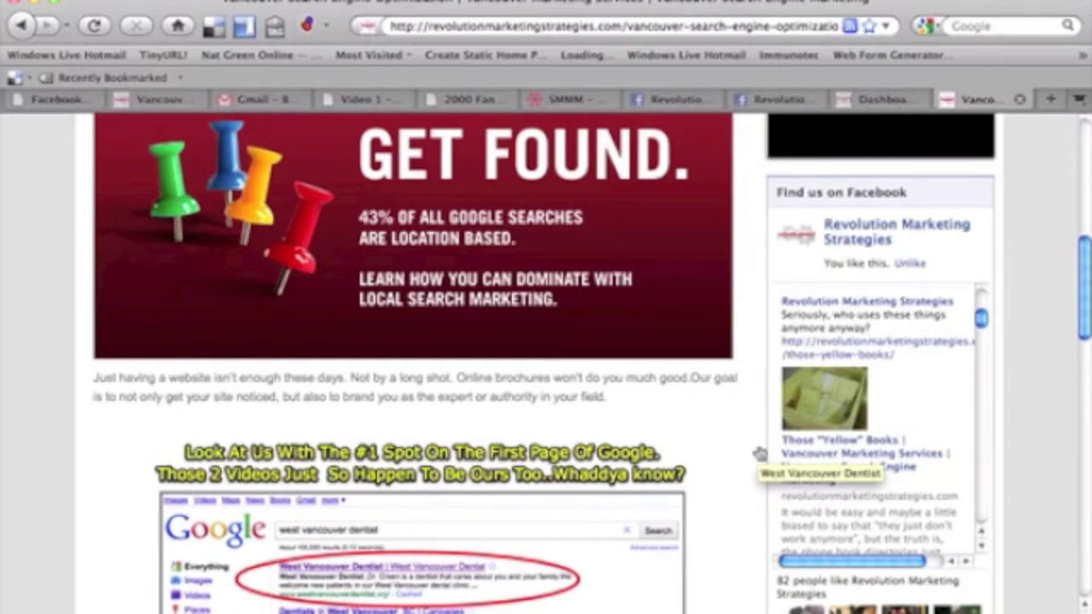
pyautogui.scroll(-5, 759, 453)
pyautogui.scroll(6, 759, 447)
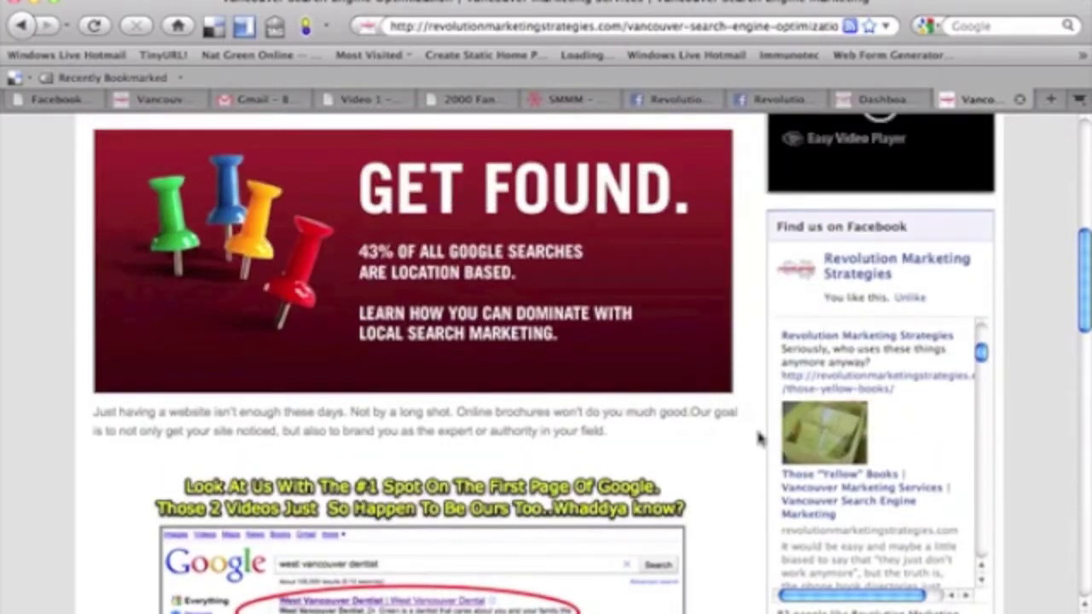
# Open the Like Box plugin setup from the marketing options of the Revolution Marketing Strategies Facebook page
pyautogui.click(662, 100)
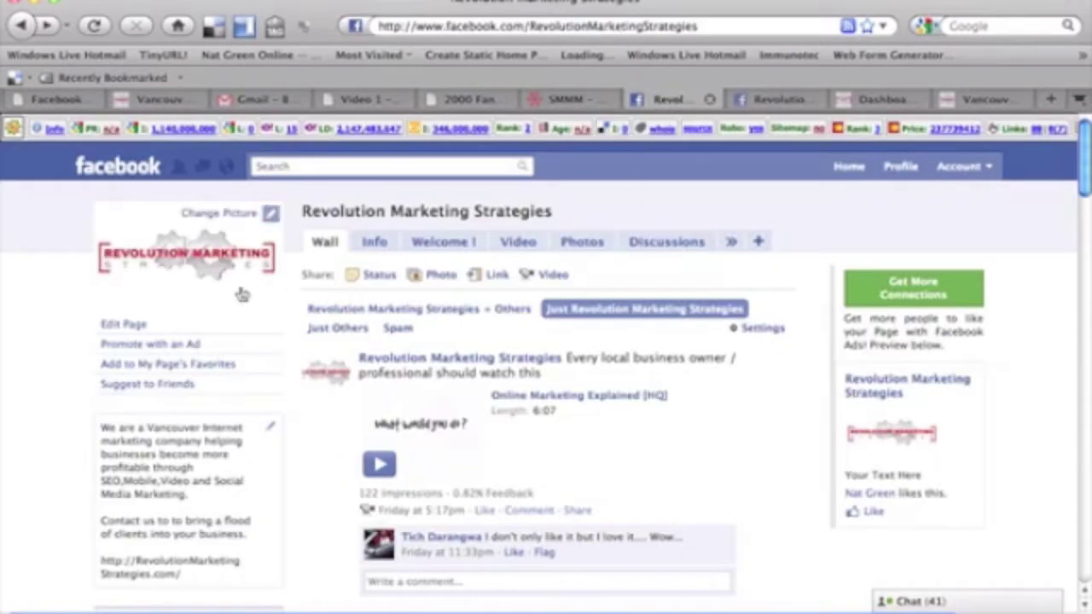
pyautogui.click(484, 26)
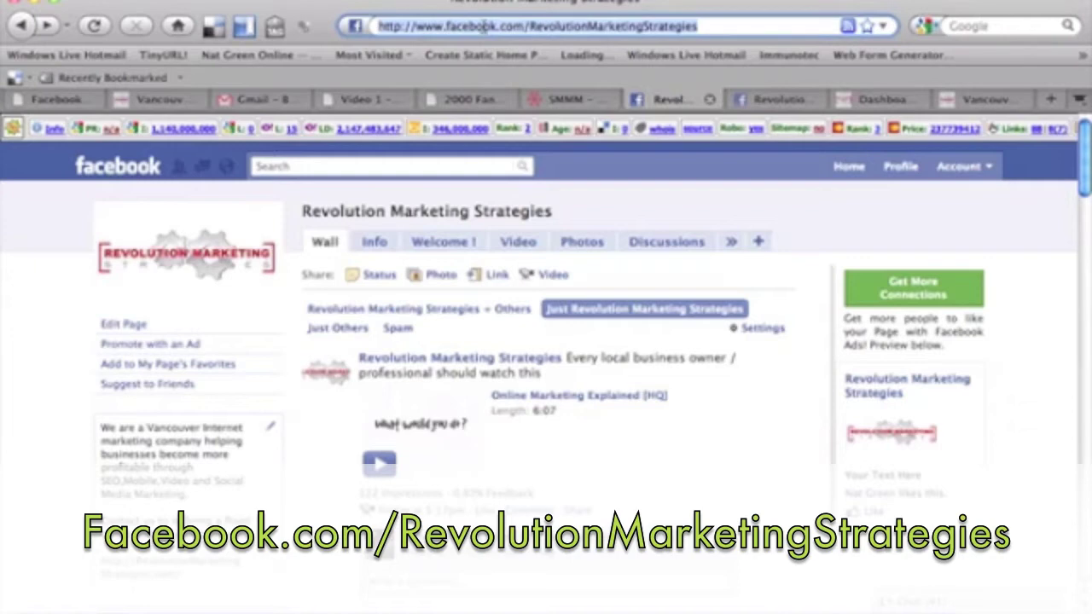
pyautogui.scroll(-1, 58, 273)
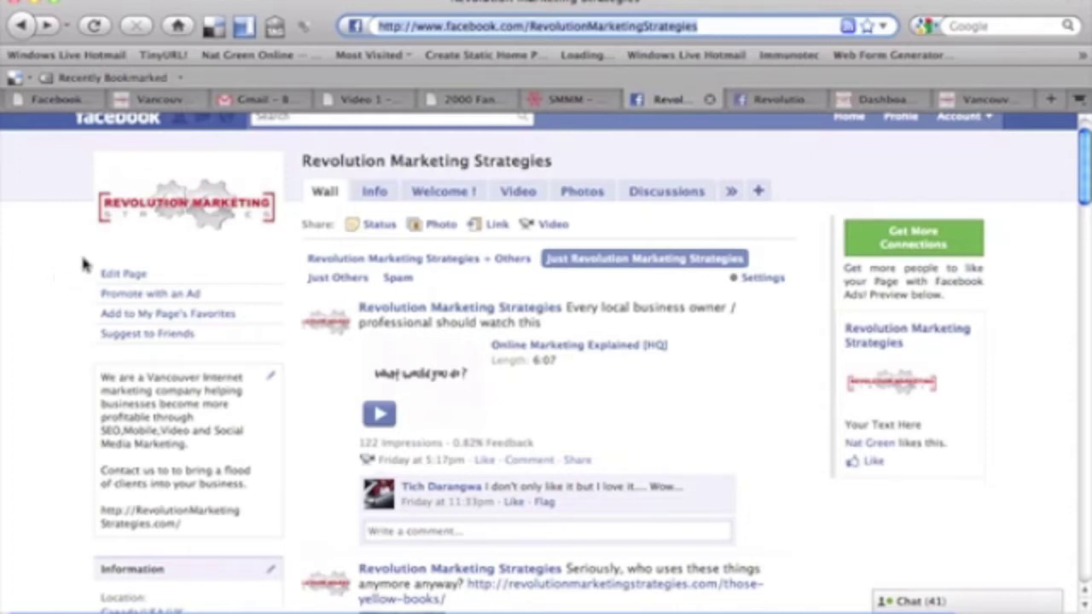
pyautogui.moveTo(137, 205)
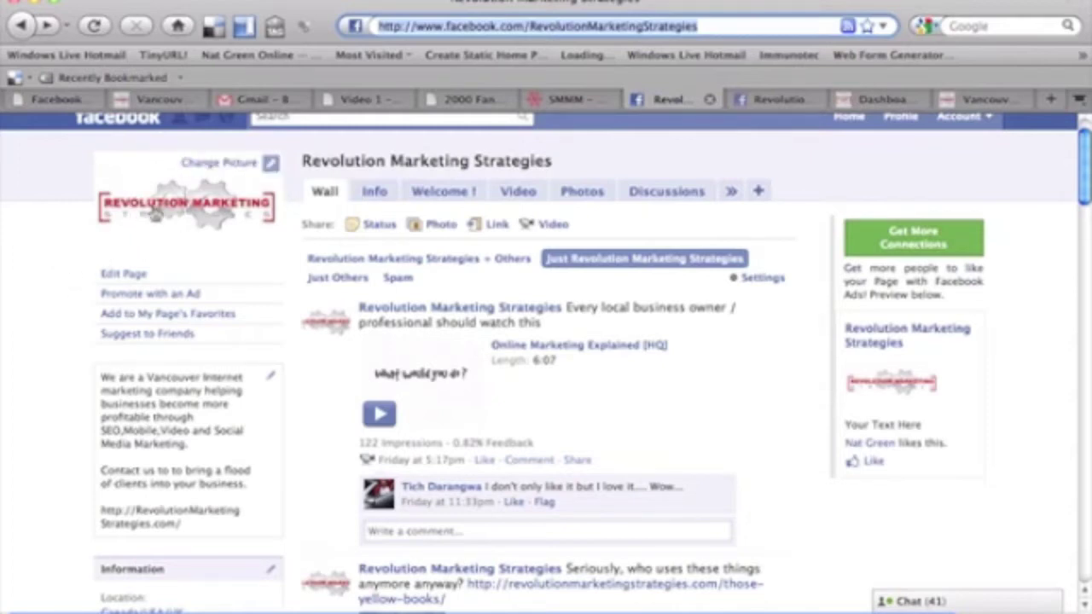
pyautogui.click(128, 275)
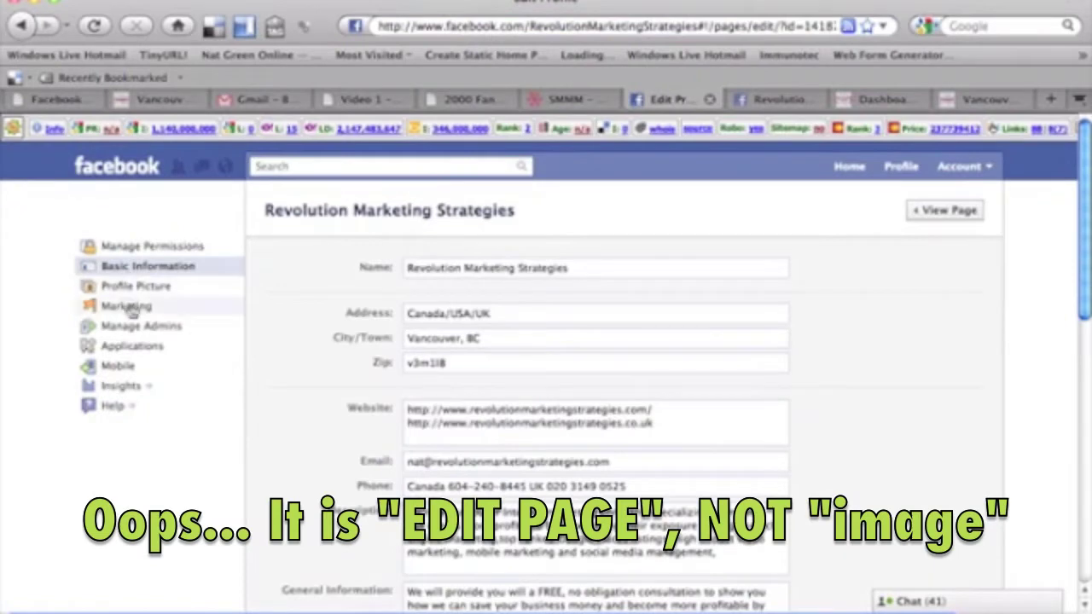
pyautogui.click(134, 312)
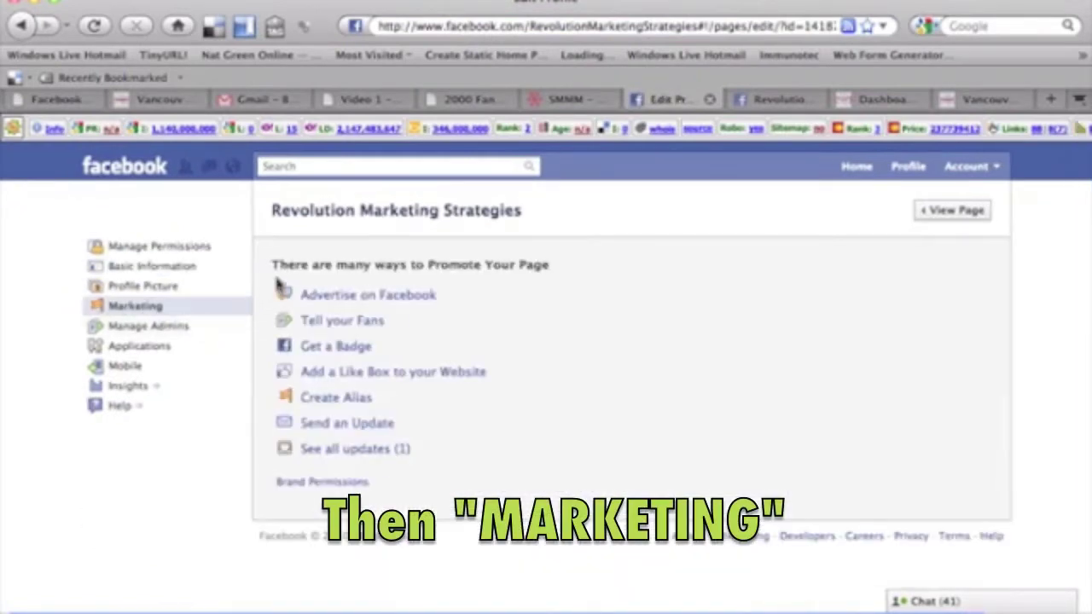
pyautogui.click(358, 379)
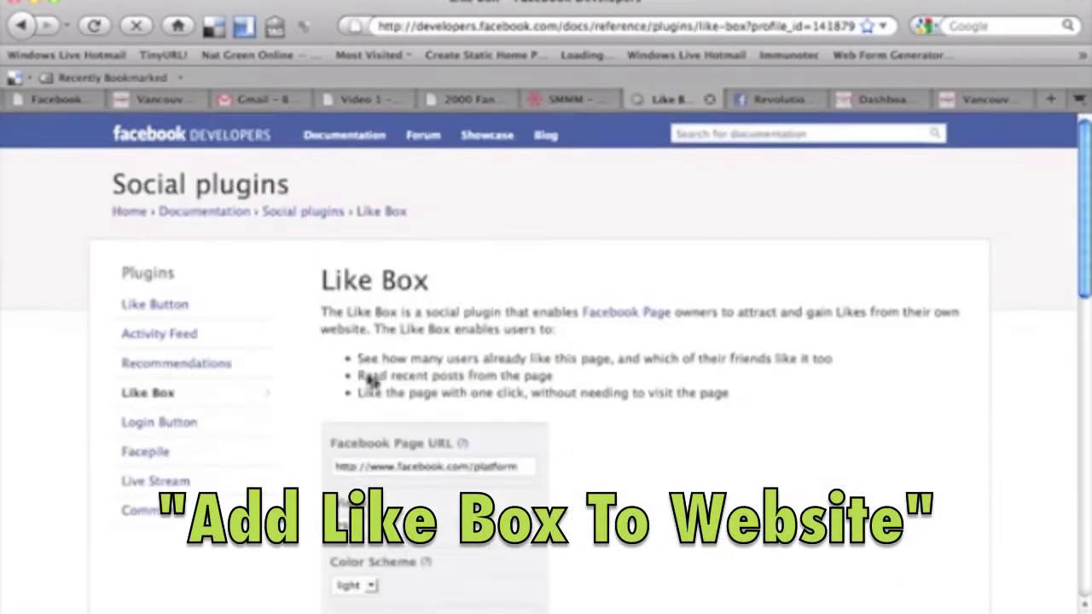
pyautogui.scroll(-5, 371, 383)
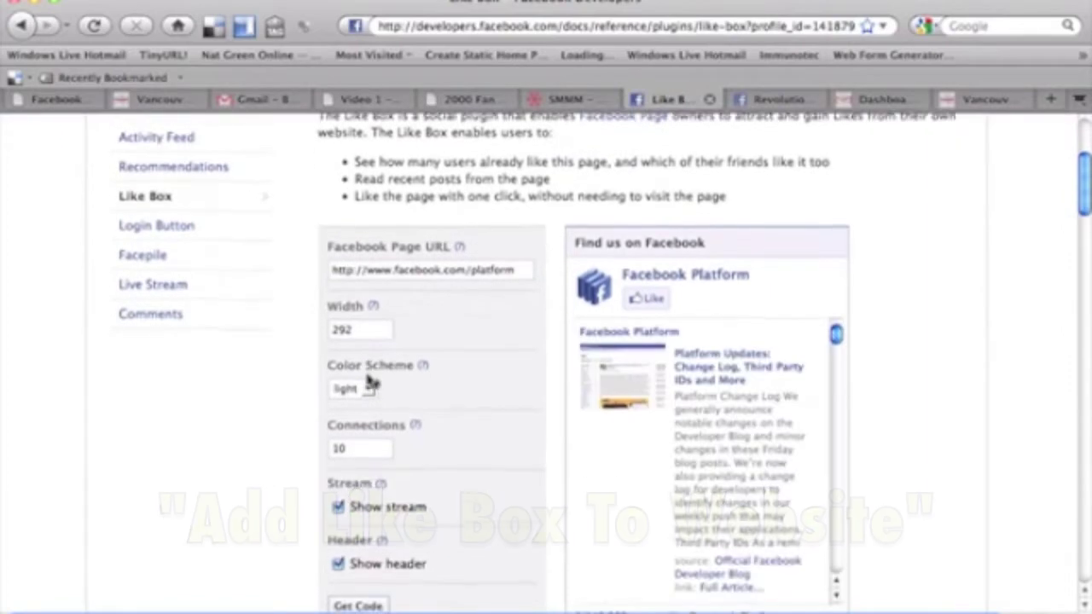
pyautogui.scroll(-1, 371, 384)
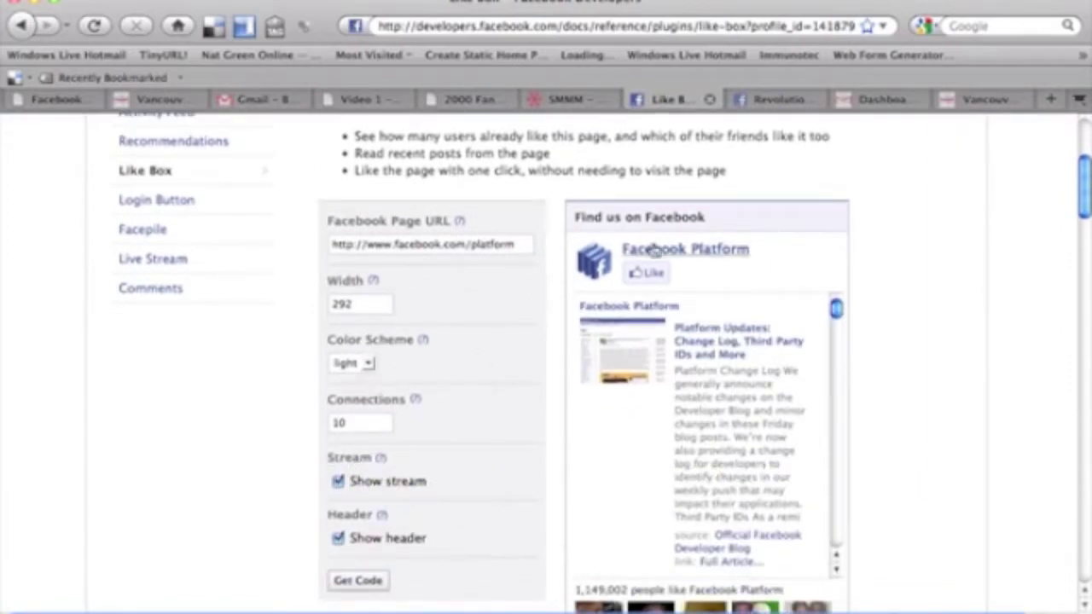
pyautogui.scroll(-4, 902, 373)
pyautogui.scroll(5, 901, 373)
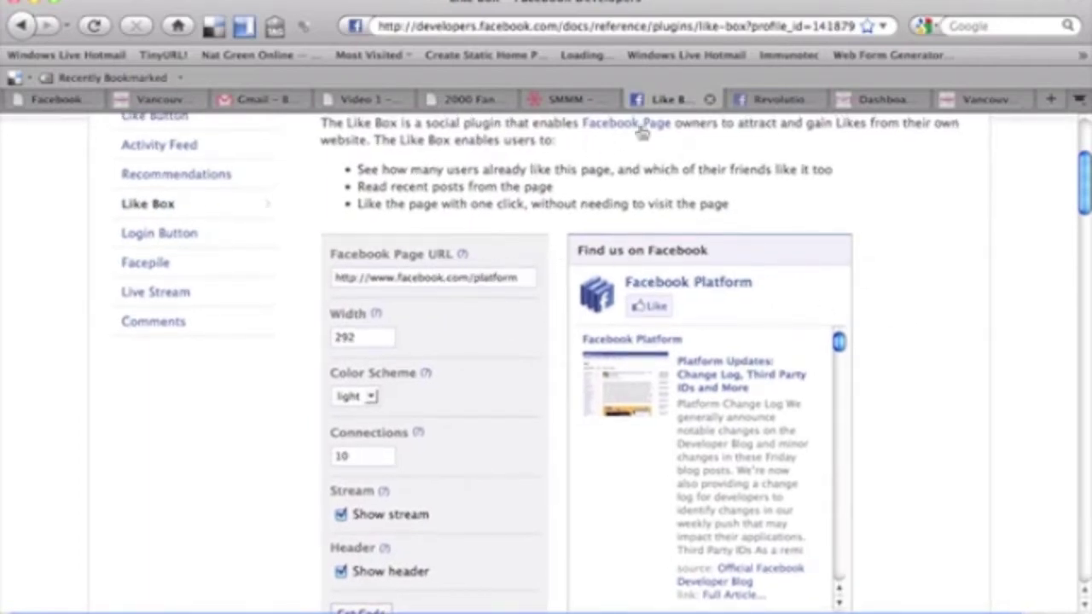
pyautogui.click(757, 101)
pyautogui.click(555, 25)
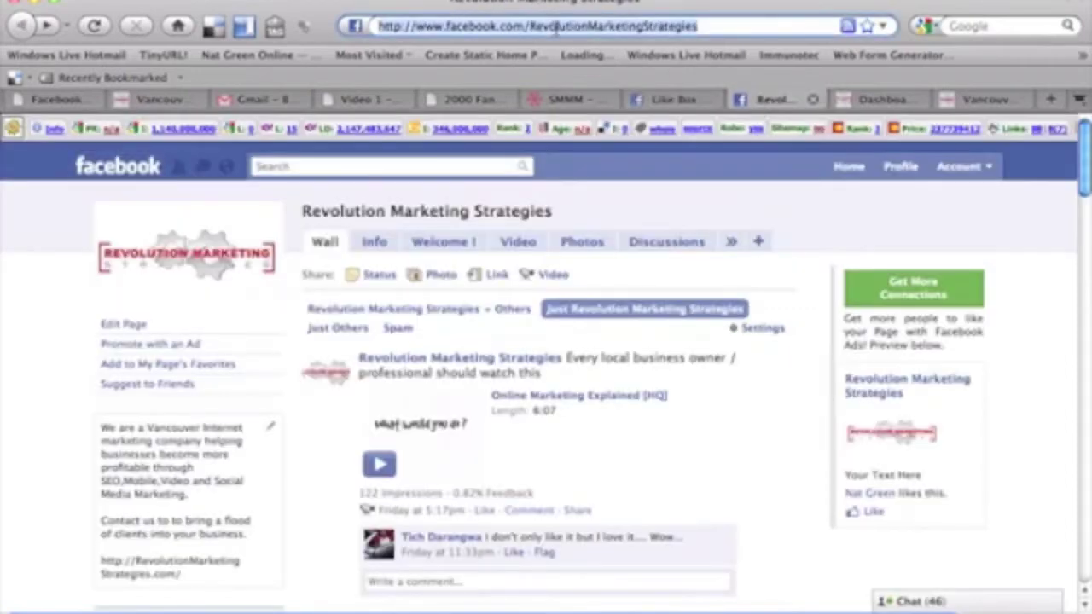
pyautogui.click(657, 101)
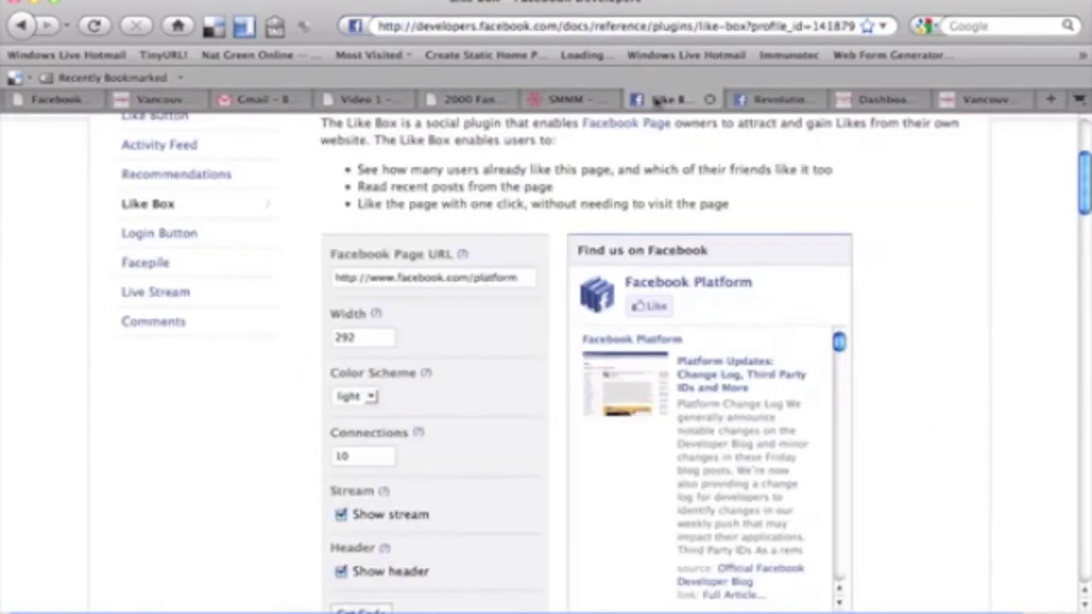
pyautogui.click(399, 278)
pyautogui.press('super+v')
pyautogui.press('super+a')
pyautogui.press('super+v')
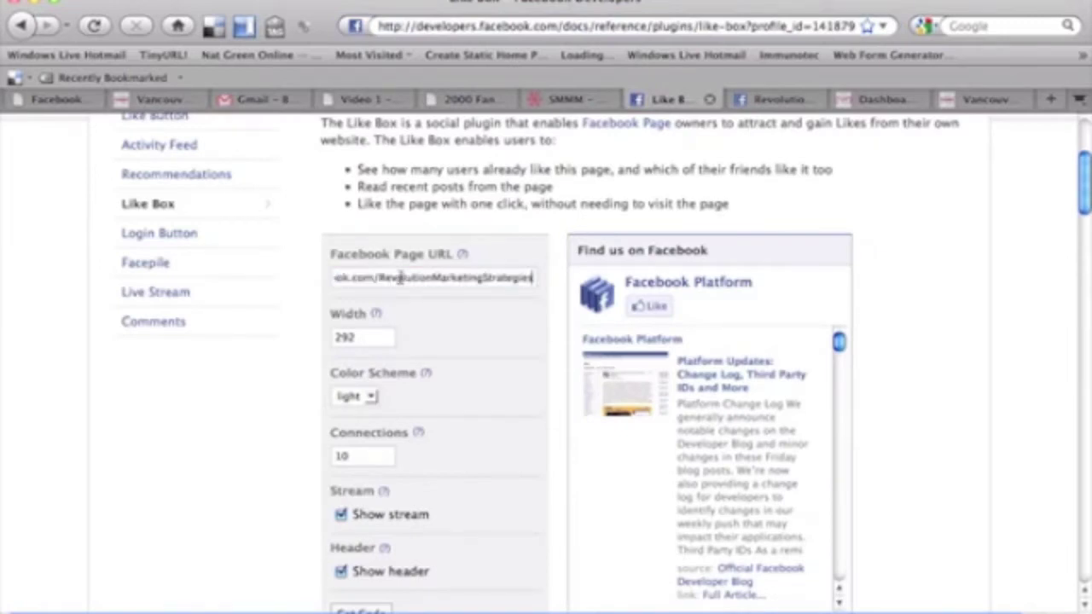
pyautogui.click(306, 320)
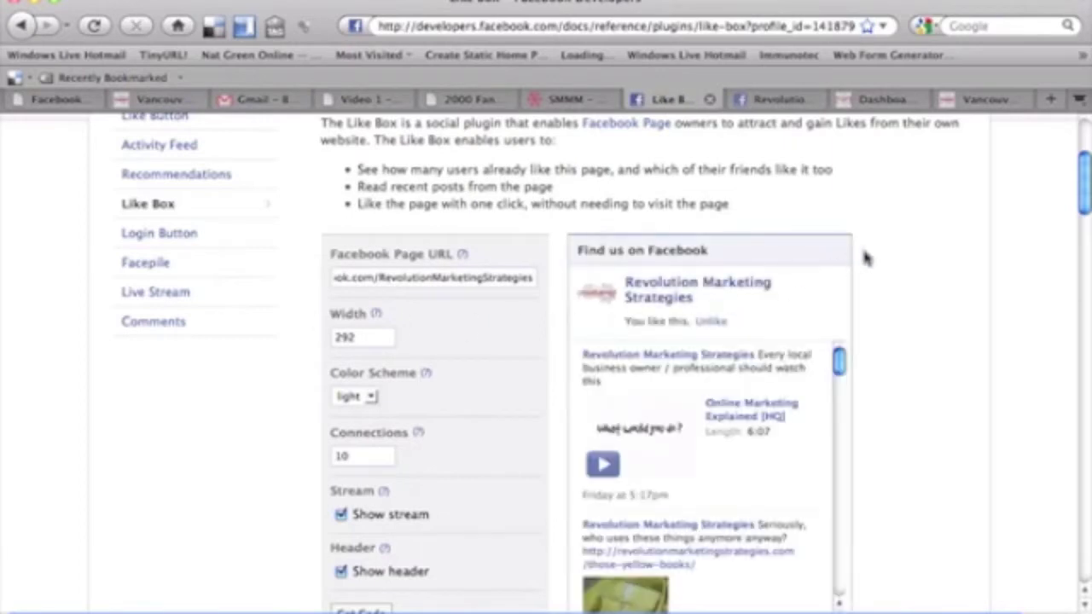
# Measure the sidebar width on the Revolution Marketing Strategies website, just above the existing Facebook box
pyautogui.scroll(-2, 866, 258)
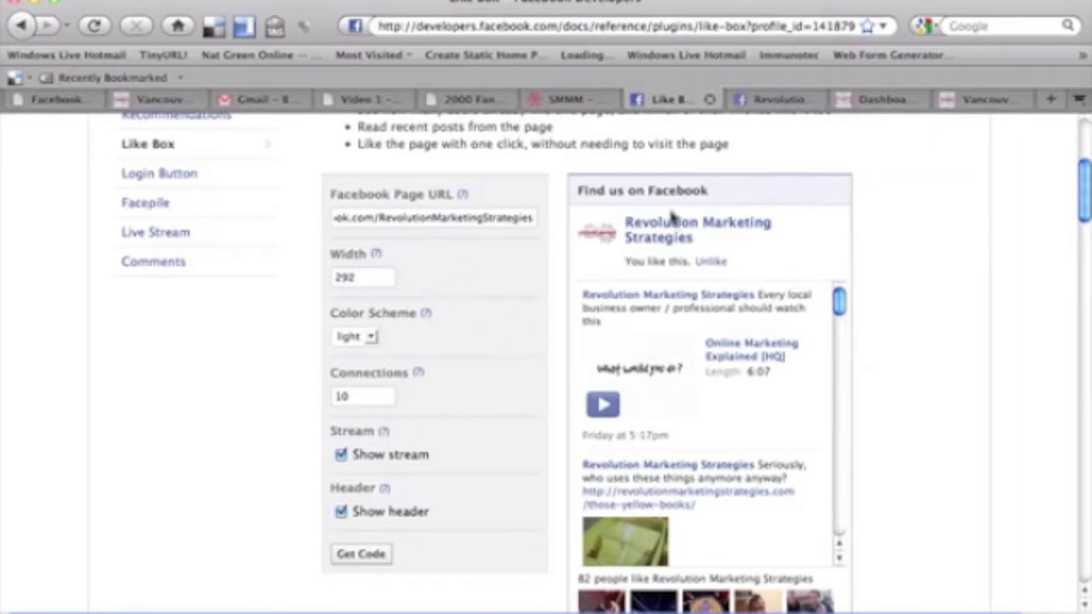
pyautogui.click(950, 101)
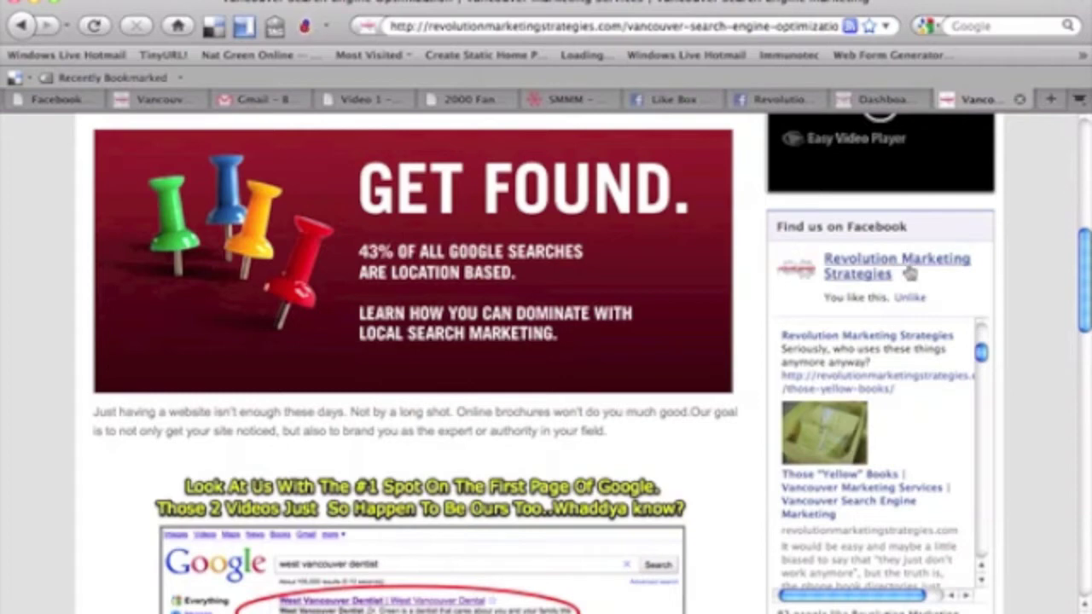
pyautogui.scroll(3, 909, 271)
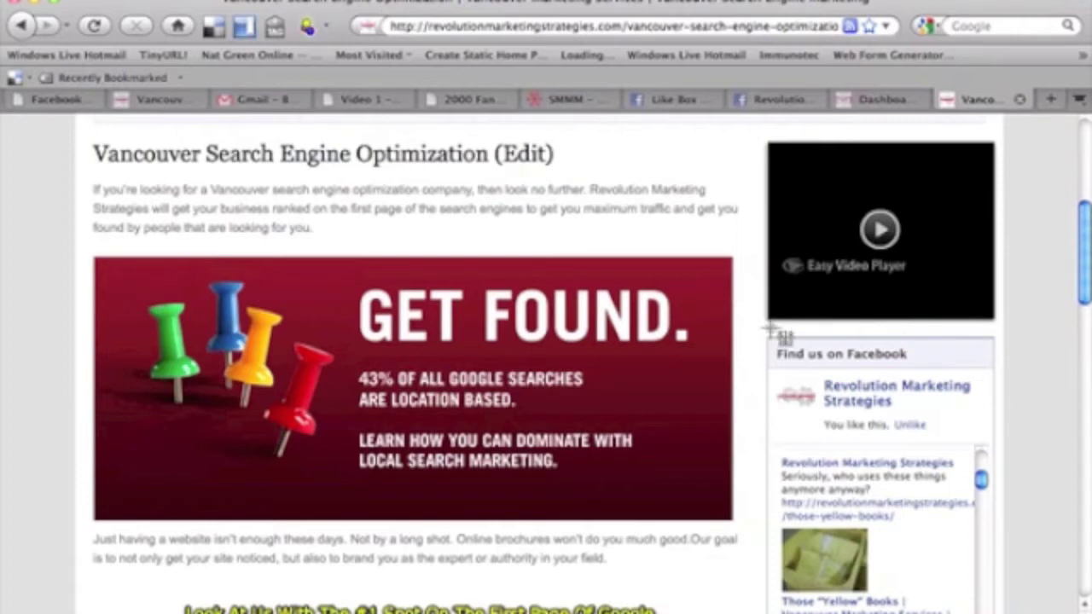
pyautogui.moveTo(768, 326); pyautogui.dragTo(994, 341)
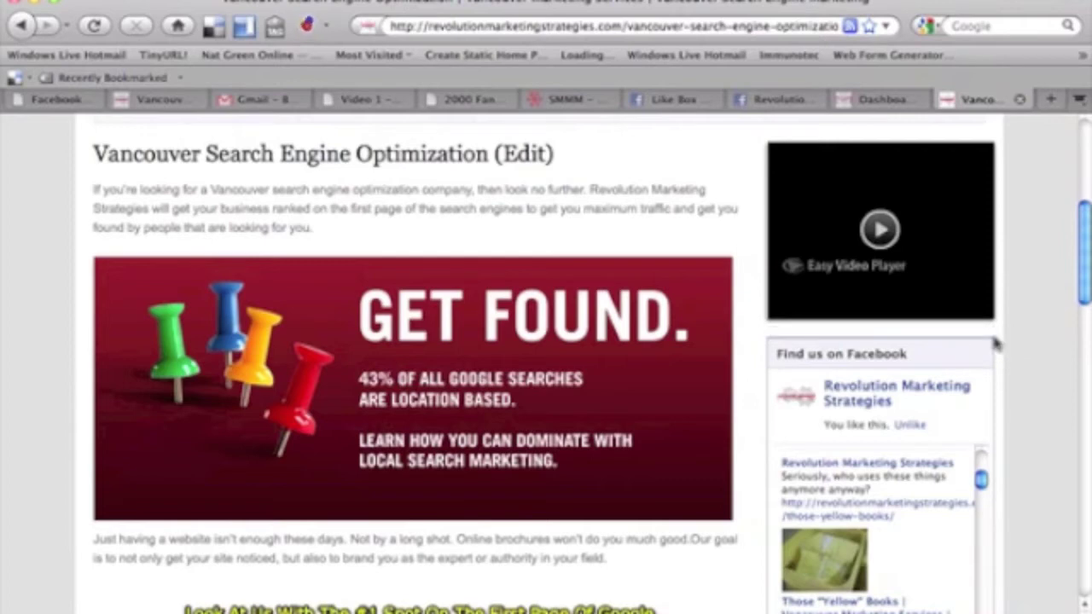
# Set the Like Box width to 240 in the plugin setup and check the preview's post stream
pyautogui.click(667, 100)
pyautogui.doubleClick(344, 277)
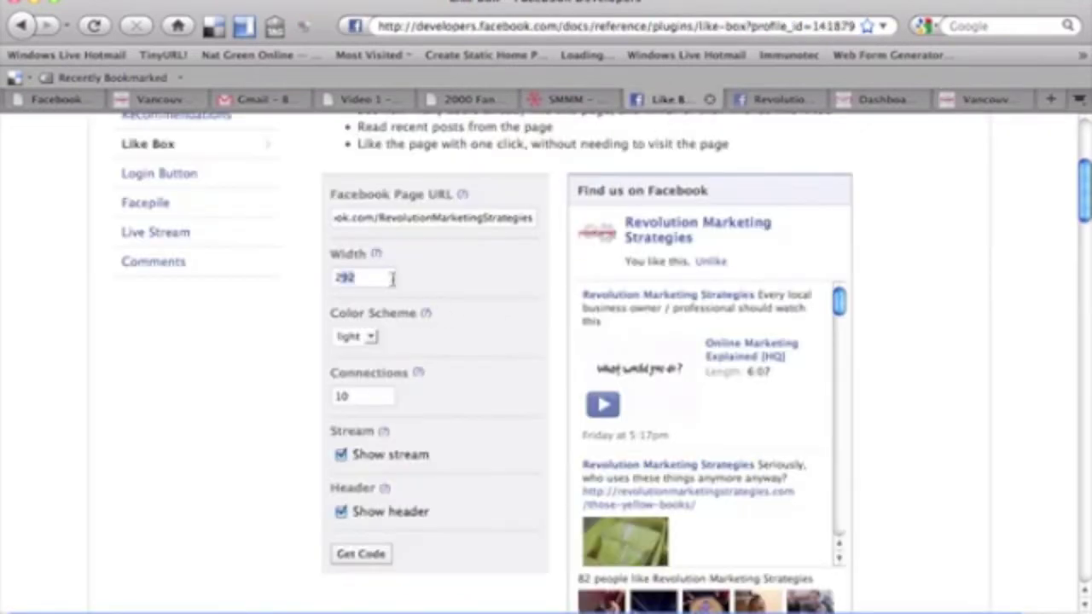
pyautogui.write('240')
pyautogui.click(281, 311)
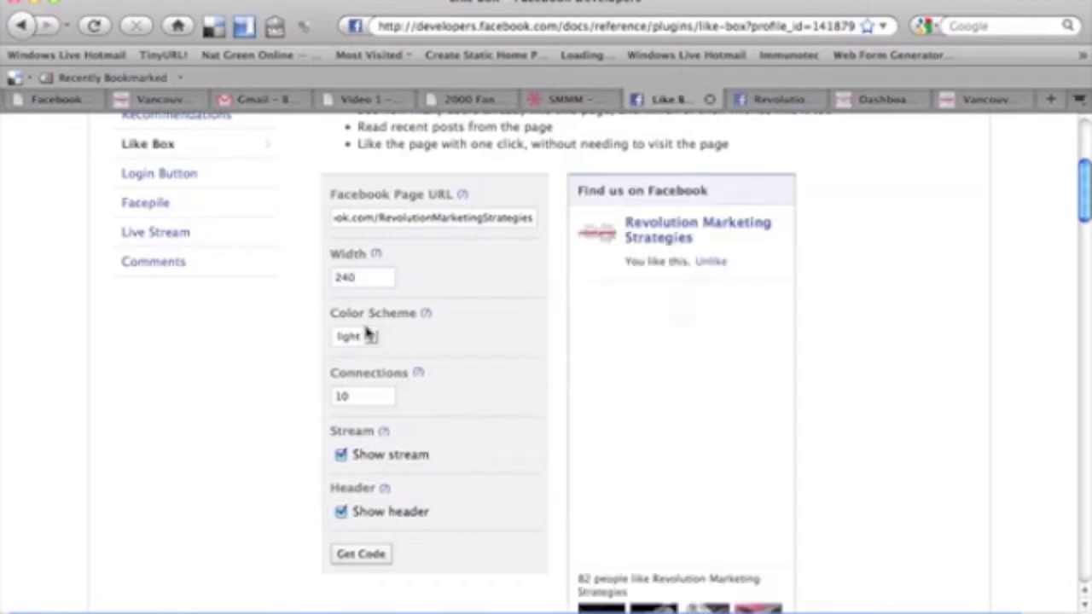
pyautogui.scroll(-2, 702, 291)
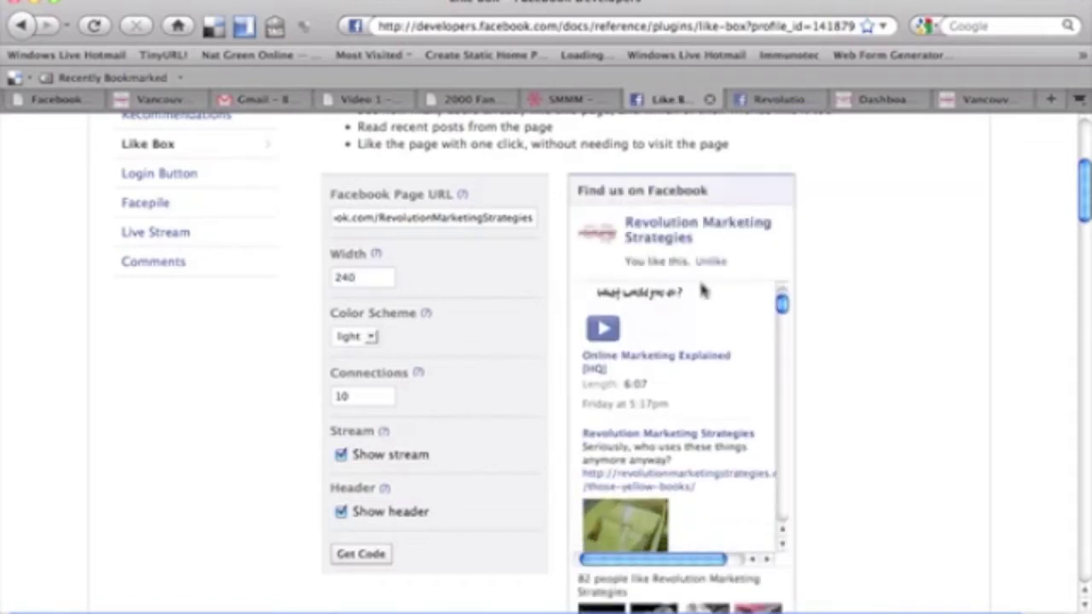
# Try the dark color scheme for the Like Box and switch it back to light
pyautogui.click(370, 336)
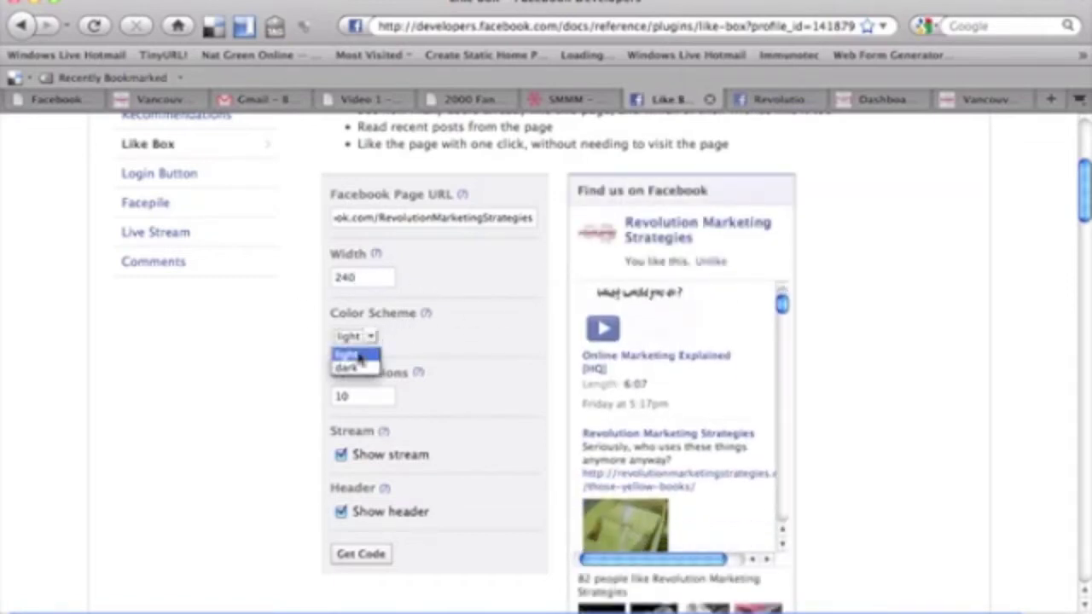
pyautogui.click(354, 369)
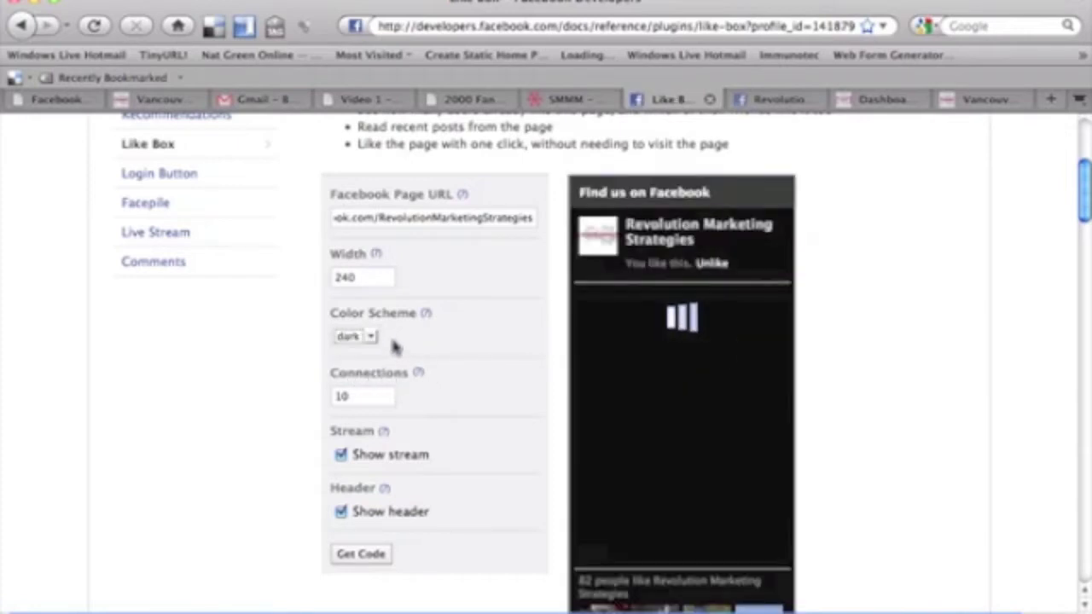
pyautogui.click(372, 338)
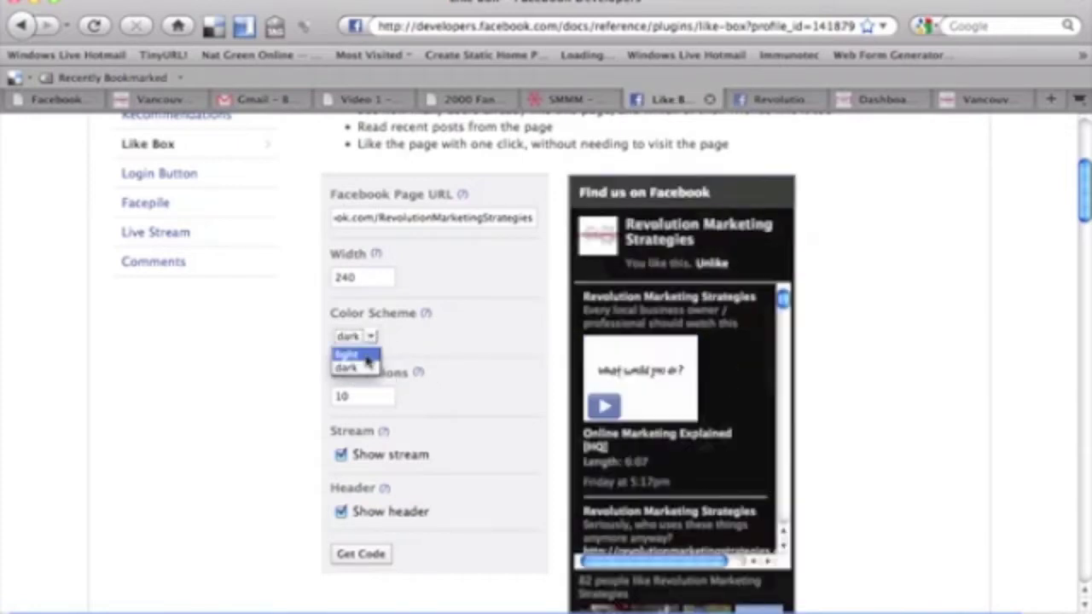
pyautogui.click(367, 356)
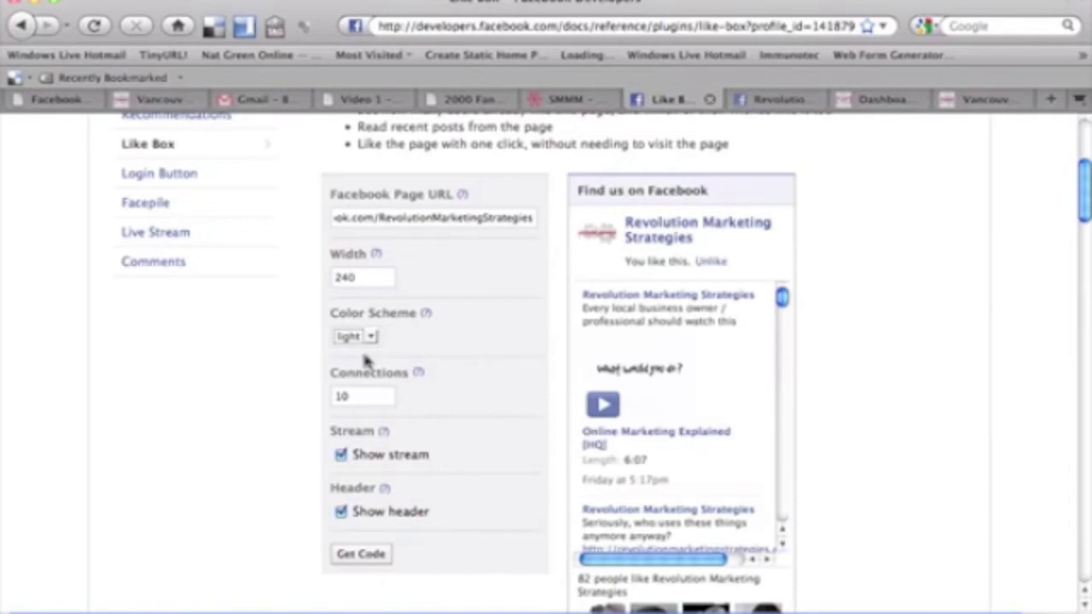
# Set the number of connections shown in the Like Box to 8
pyautogui.scroll(-3, 367, 363)
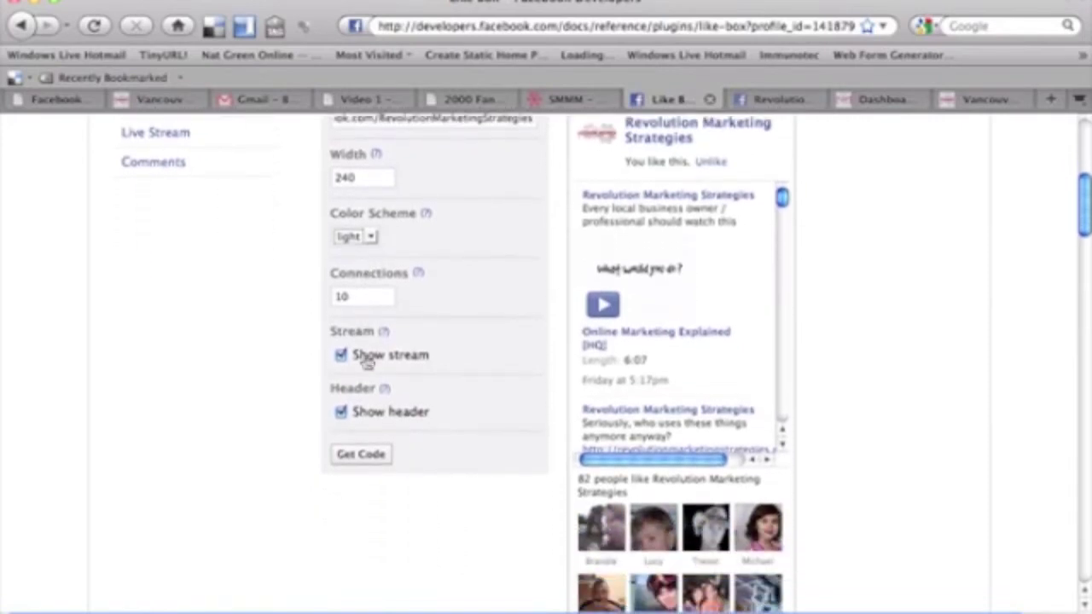
pyautogui.scroll(-2, 367, 362)
pyautogui.scroll(2, 427, 364)
pyautogui.scroll(-2, 790, 603)
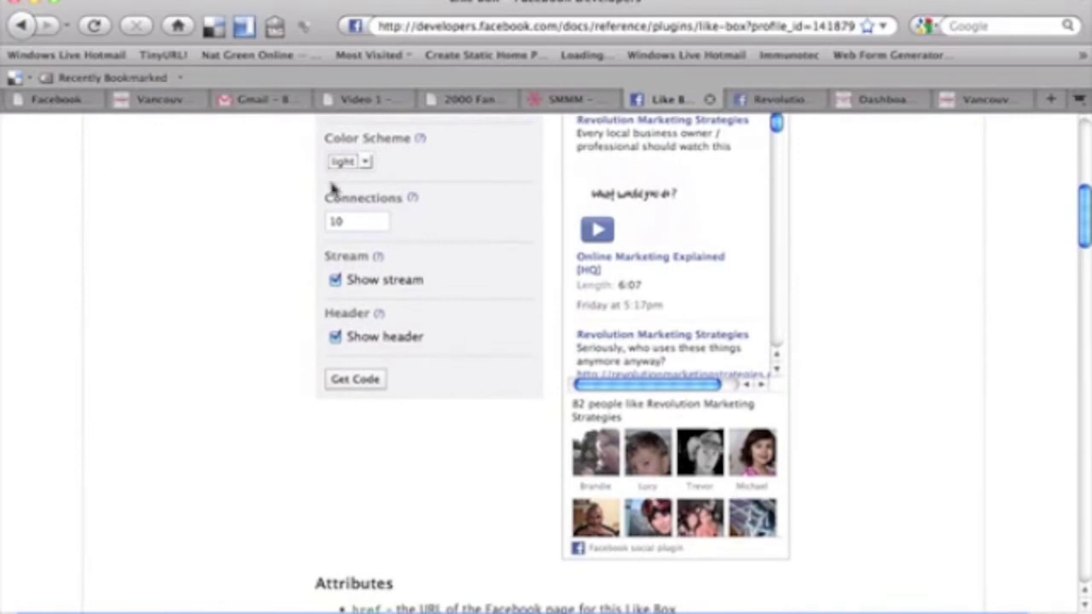
pyautogui.doubleClick(351, 223)
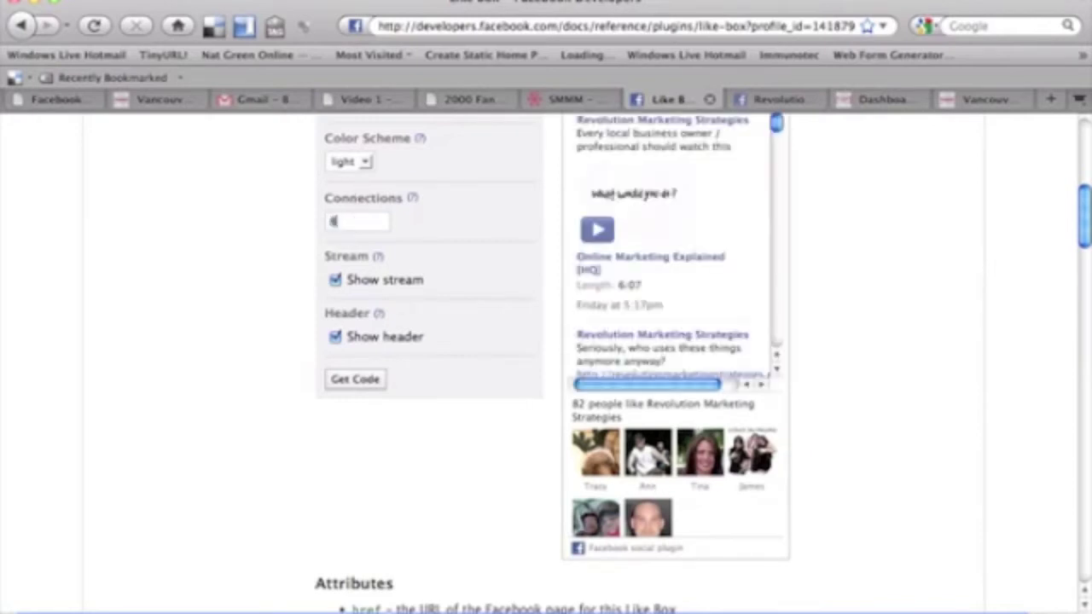
pyautogui.click(302, 240)
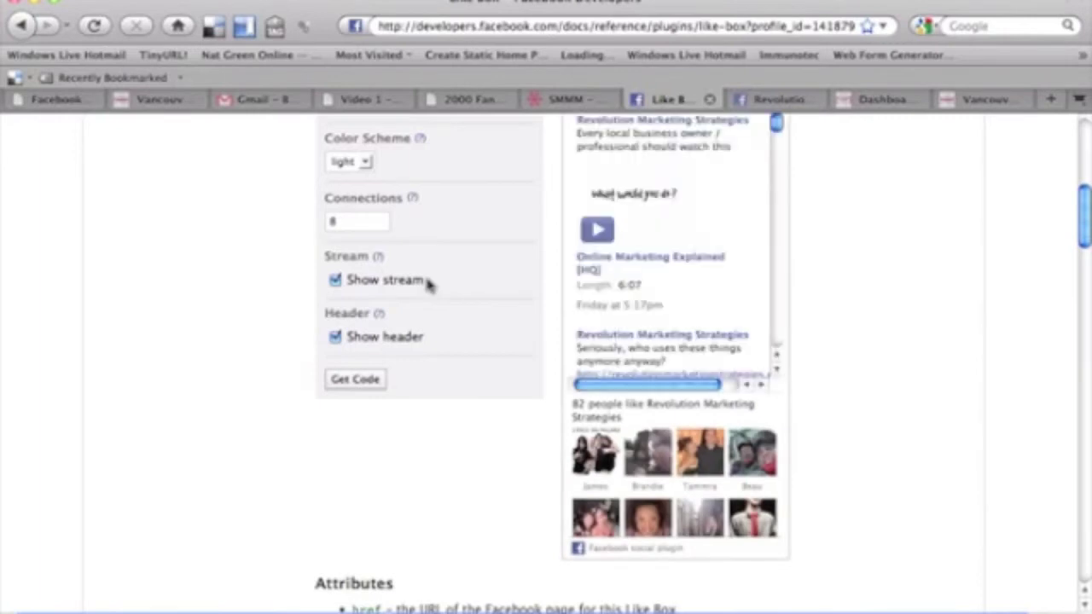
# Turn off the post stream in the Like Box settings
pyautogui.scroll(4, 310, 299)
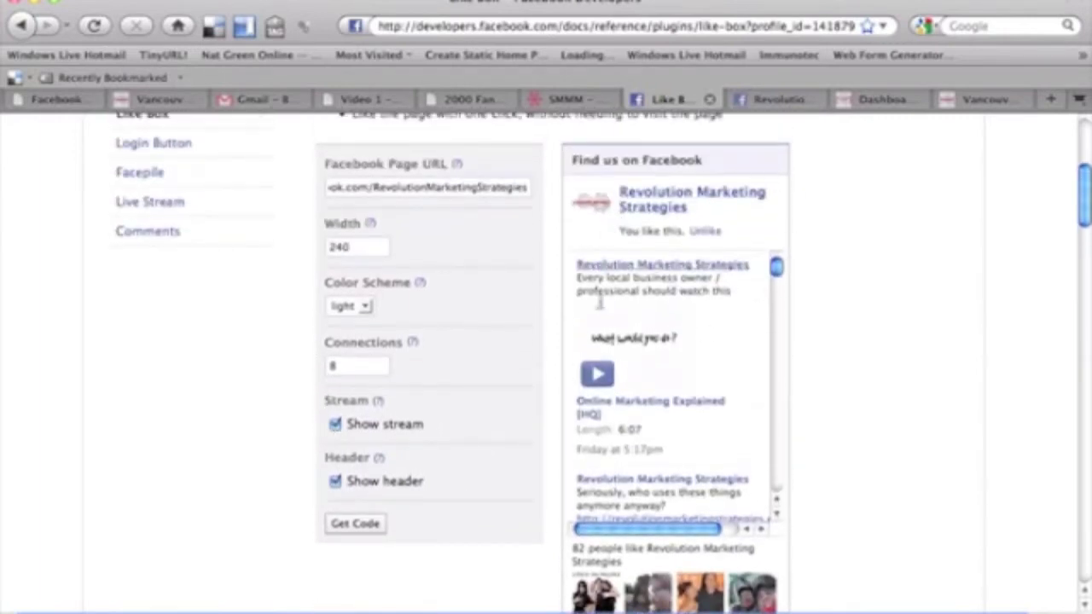
pyautogui.click(337, 427)
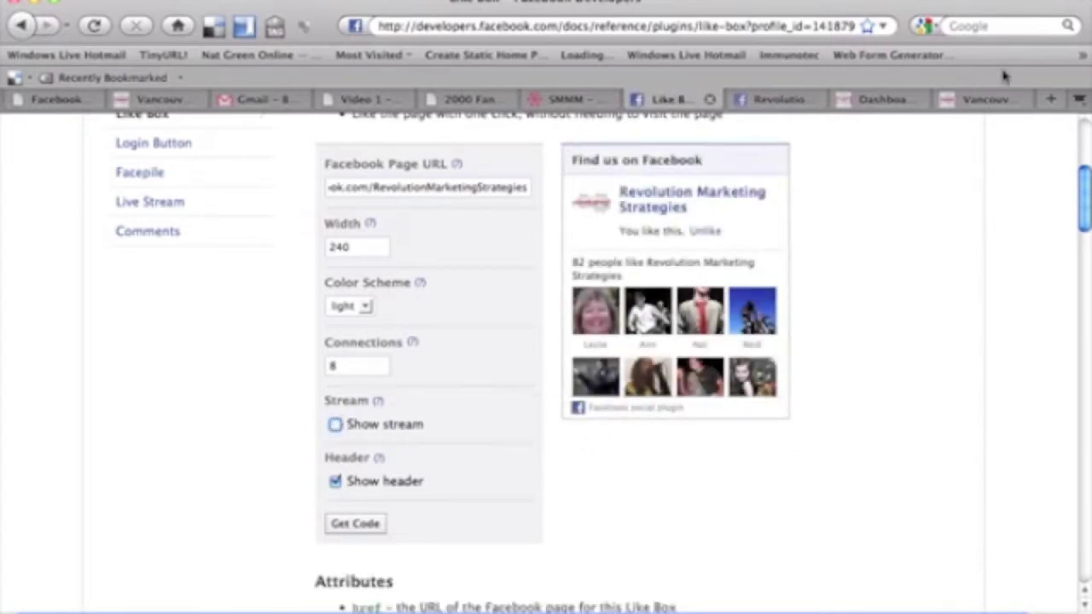
# Switch to the Revolution Marketing Strategies website and examine the post stream and fan photos in its sidebar Facebook box
pyautogui.click(985, 100)
pyautogui.scroll(5, 982, 369)
pyautogui.scroll(-15, 981, 369)
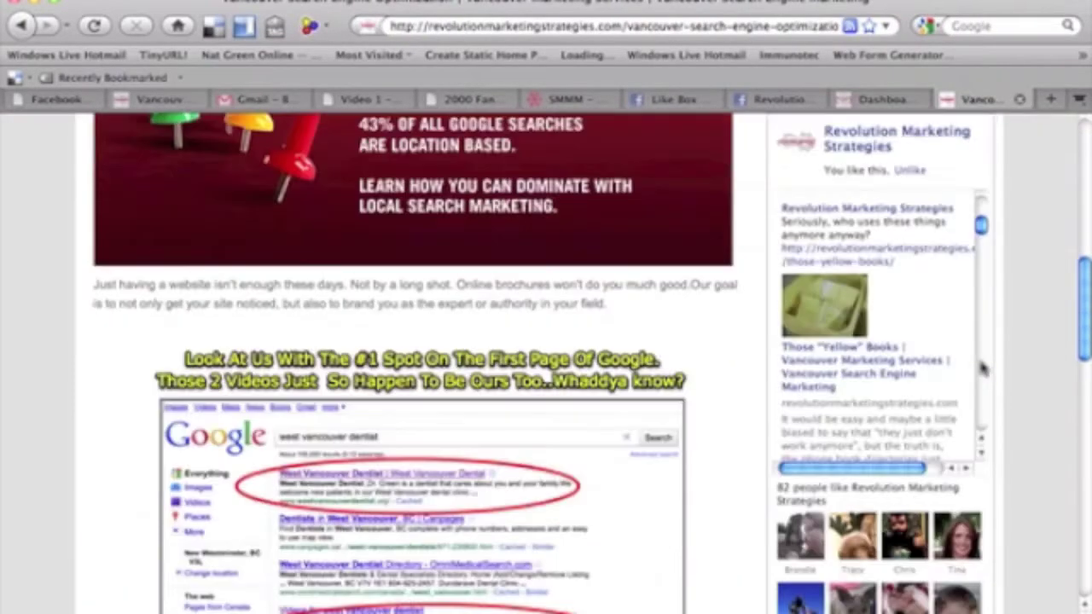
pyautogui.scroll(5, 981, 369)
pyautogui.scroll(-3, 981, 368)
pyautogui.scroll(4, 982, 369)
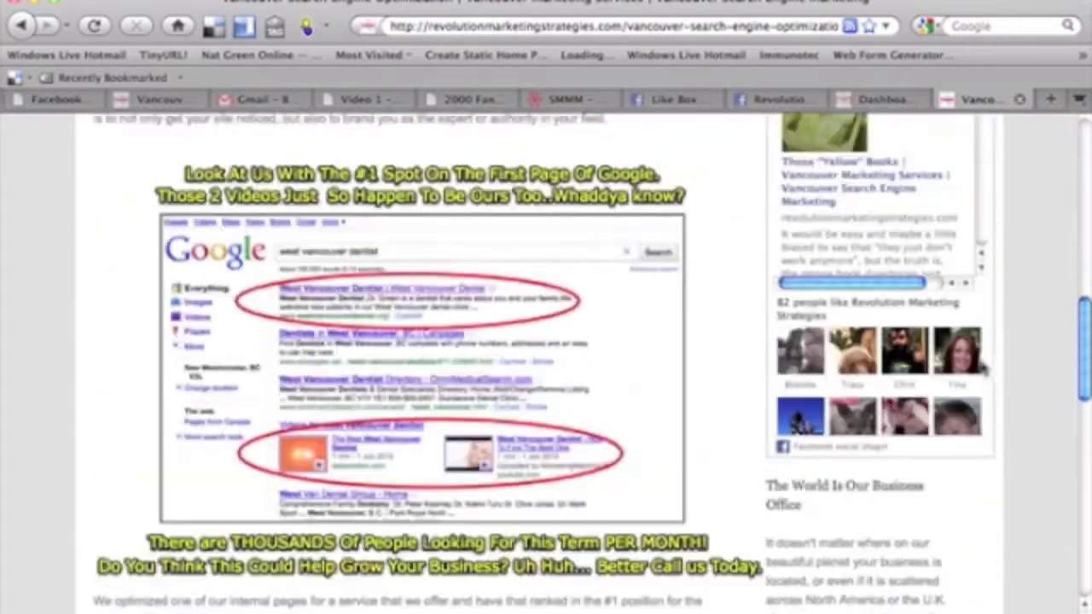
pyautogui.scroll(1, 981, 369)
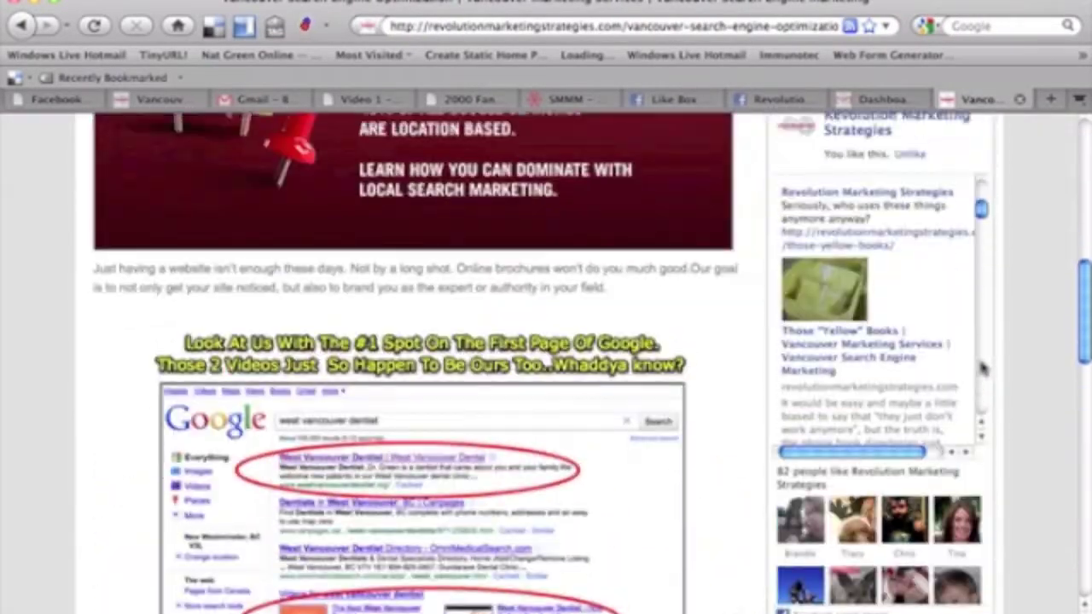
# Return to the Like Box setup, turn the post stream back on, and browse the posts in the preview
pyautogui.click(682, 100)
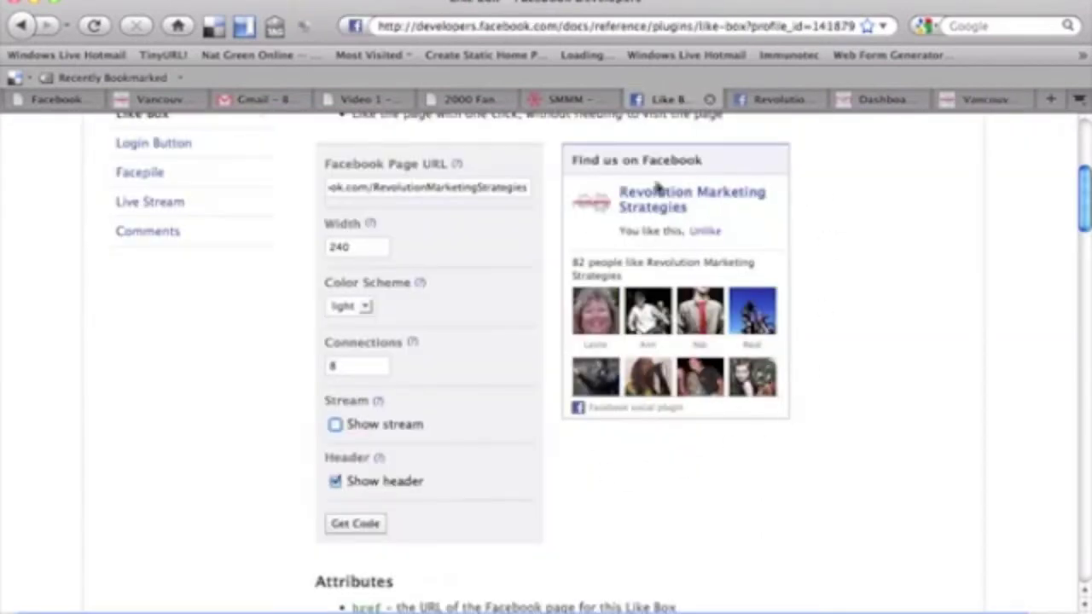
pyautogui.click(336, 426)
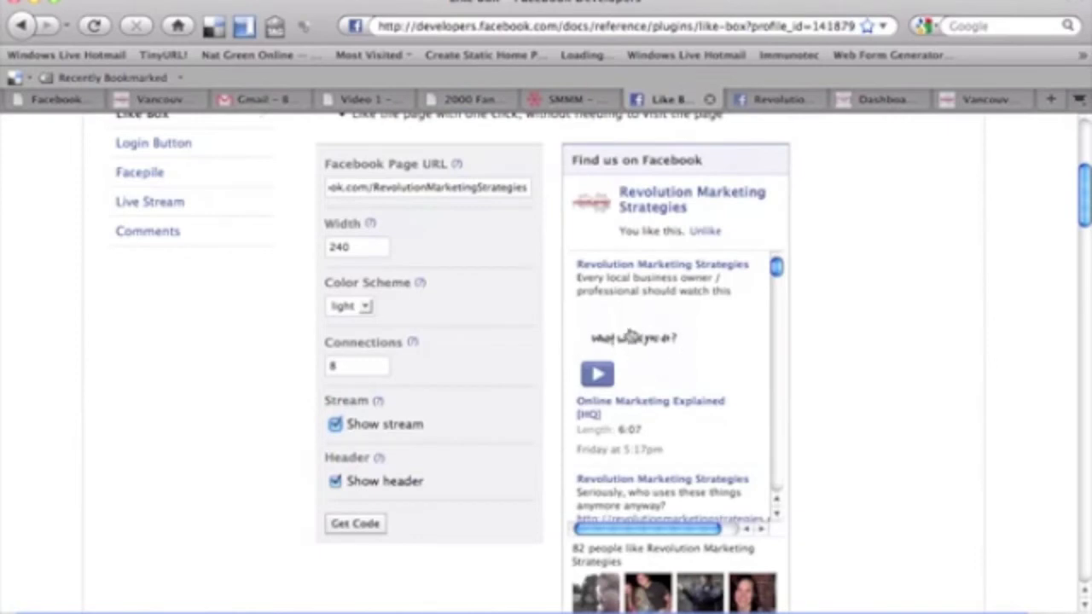
pyautogui.scroll(-10, 630, 334)
pyautogui.scroll(-10, 631, 336)
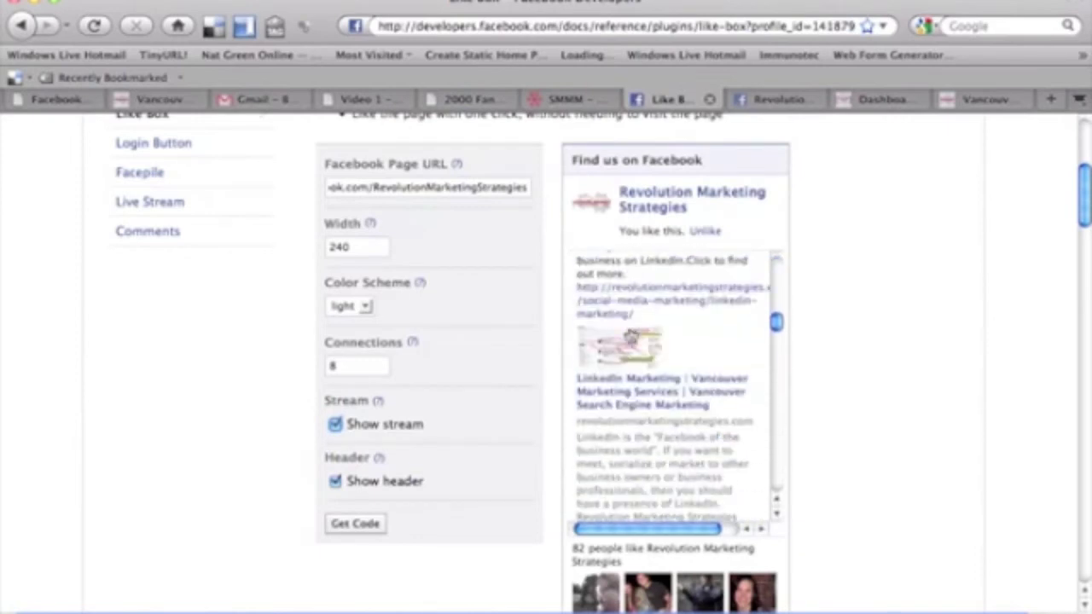
pyautogui.scroll(-3, 630, 333)
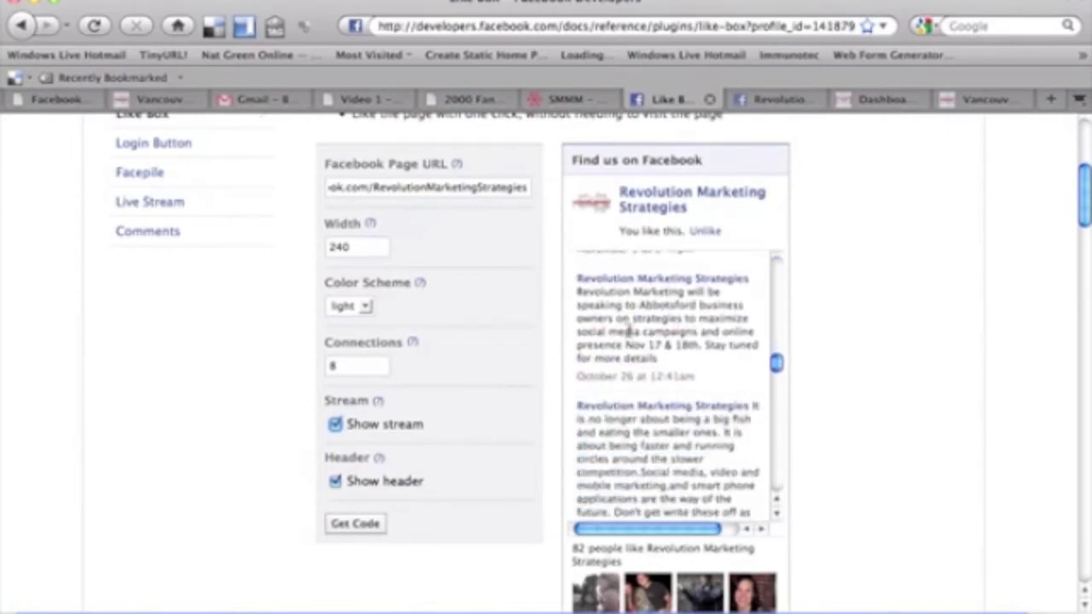
pyautogui.scroll(15, 629, 334)
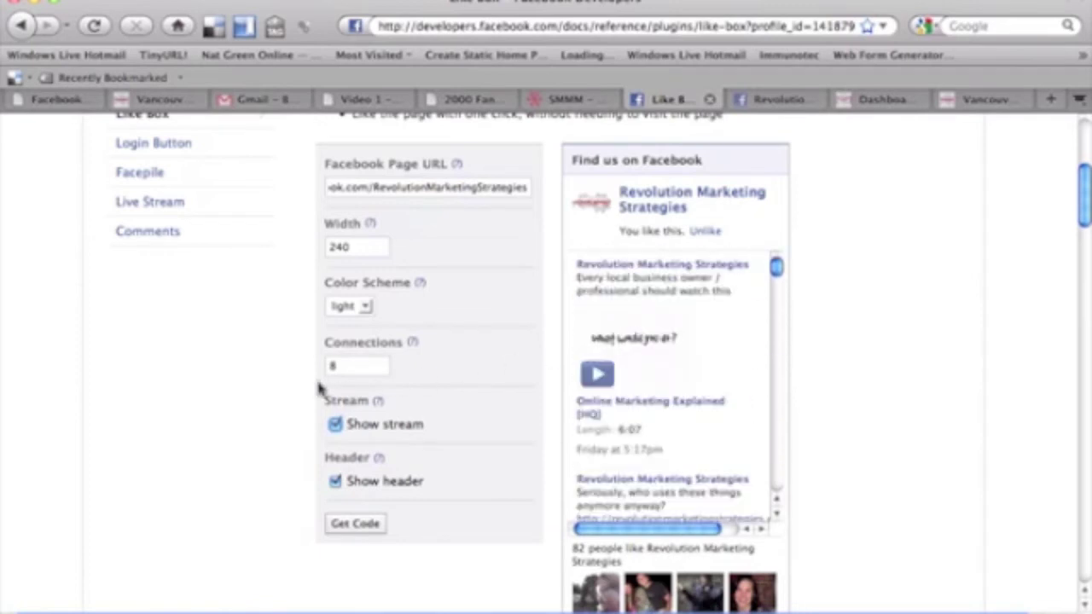
# Try the Like Box without its header and turn the header back on
pyautogui.scroll(-2, 311, 386)
pyautogui.scroll(1, 312, 385)
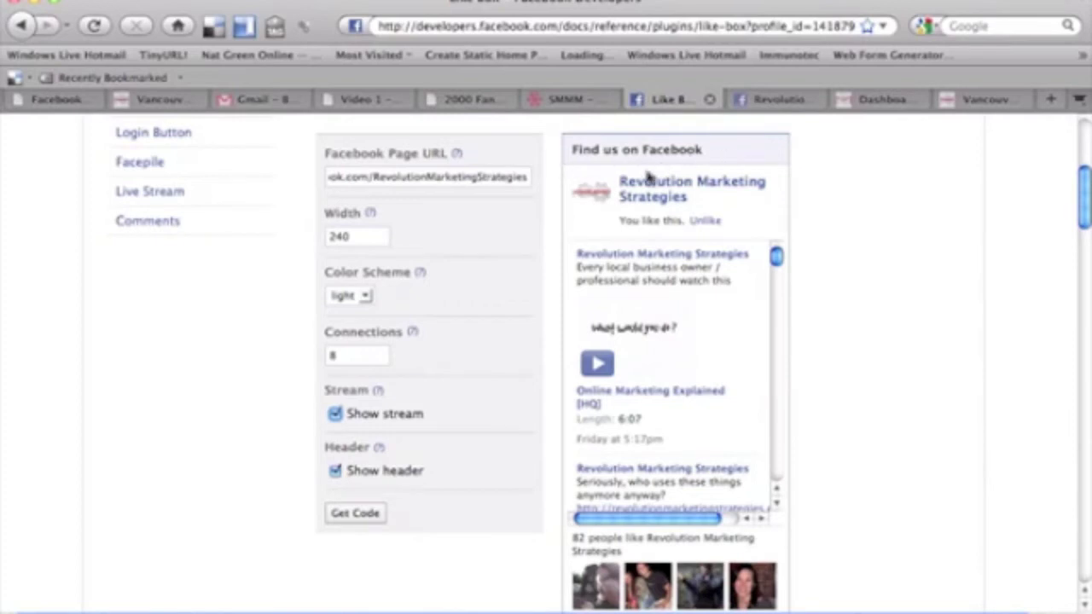
pyautogui.click(336, 472)
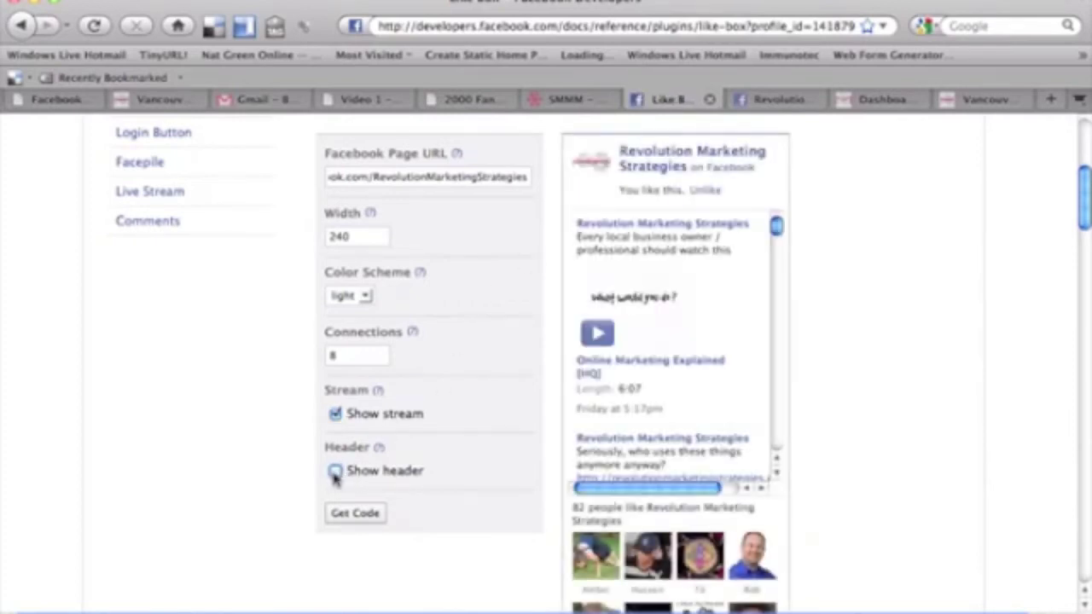
pyautogui.click(334, 474)
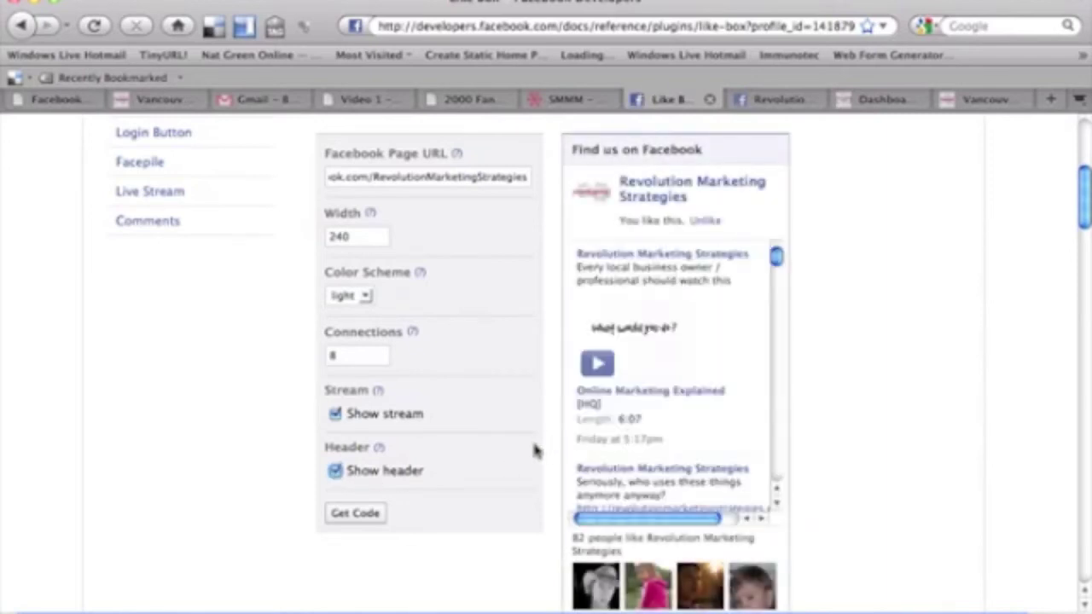
# Generate the Like Box plugin code and select the entire XFBML snippet
pyautogui.scroll(-3, 536, 449)
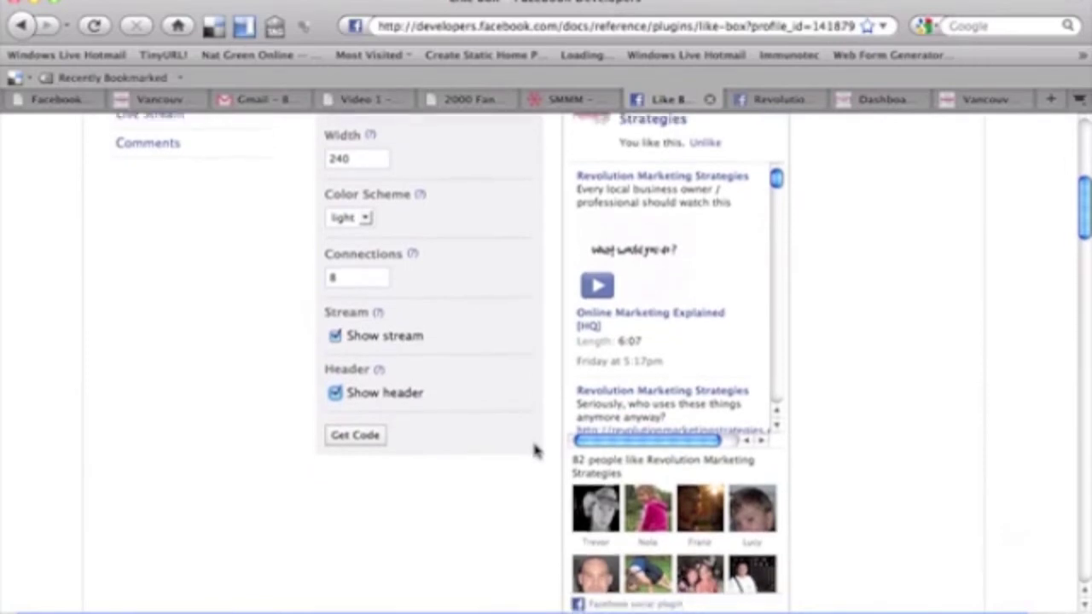
pyautogui.click(356, 415)
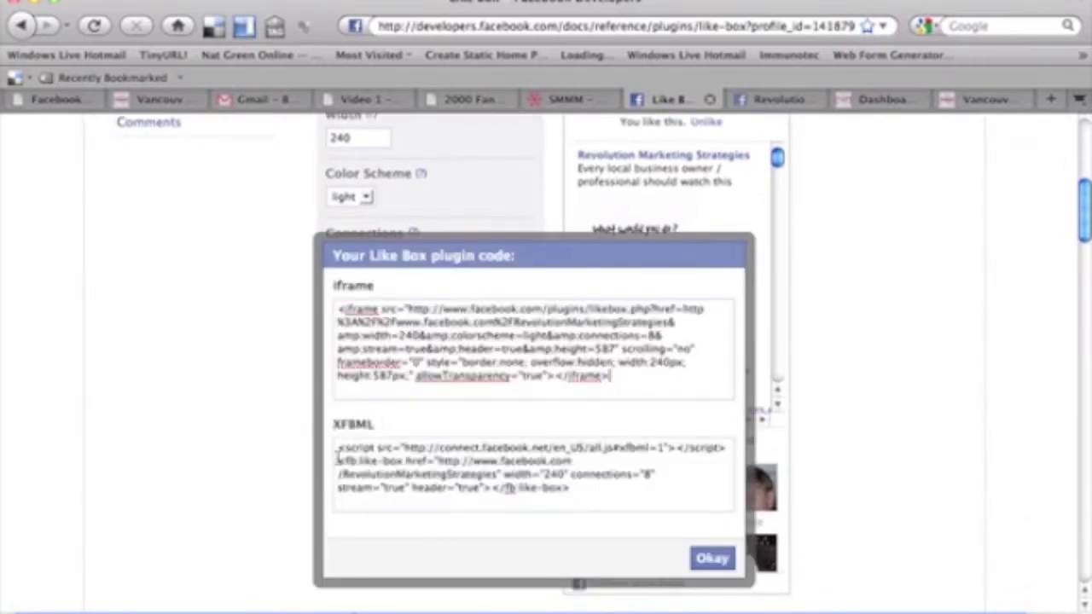
pyautogui.moveTo(337, 447); pyautogui.dragTo(603, 490)
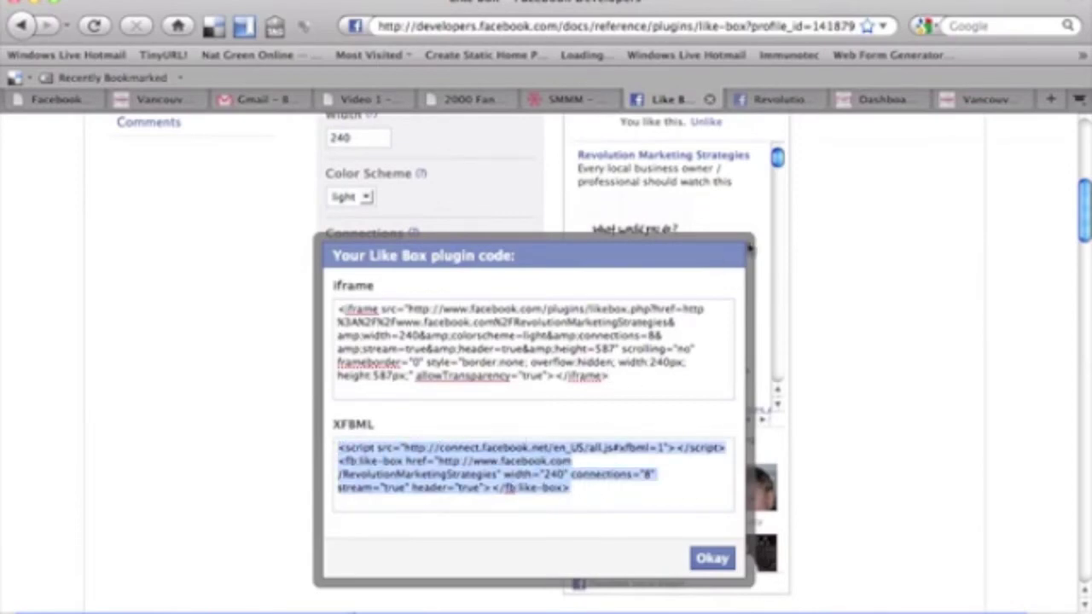
# Switch to the website's WordPress dashboard and open the Widgets page
pyautogui.click(870, 100)
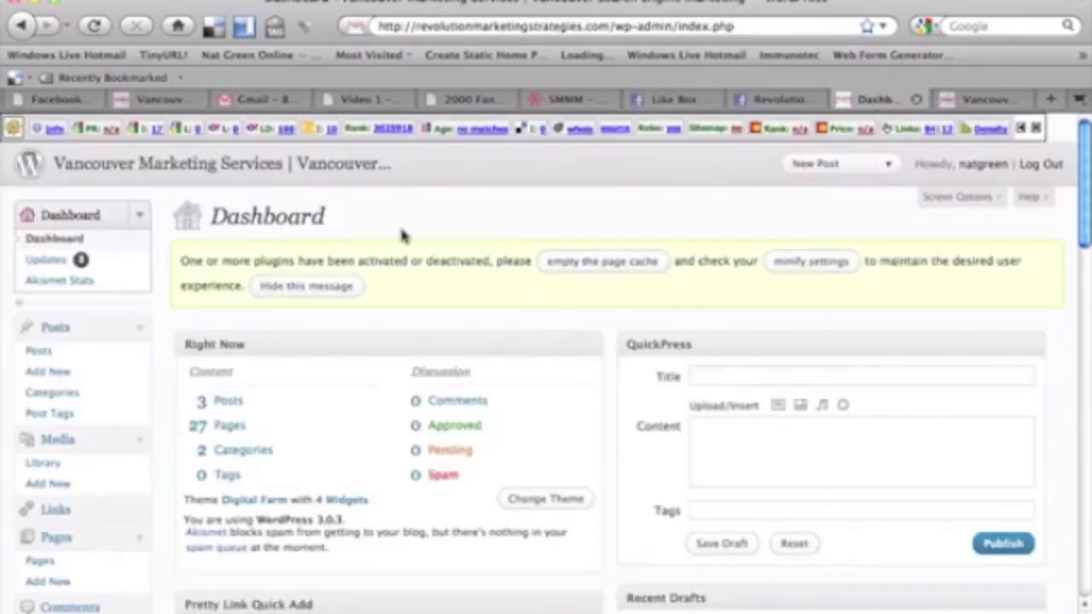
pyautogui.scroll(-5, 129, 237)
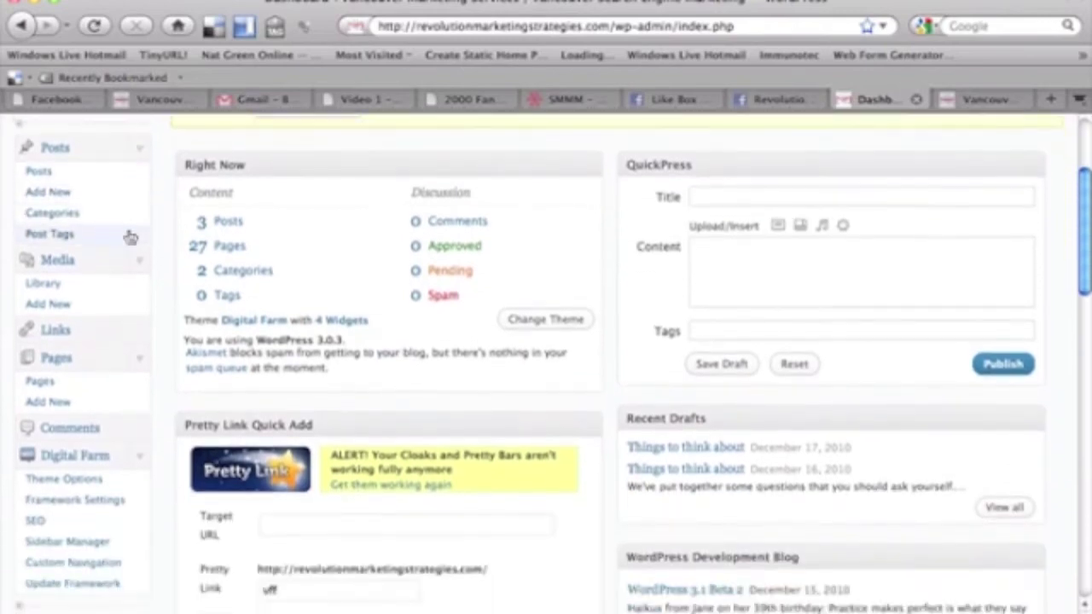
pyautogui.scroll(-1, 130, 237)
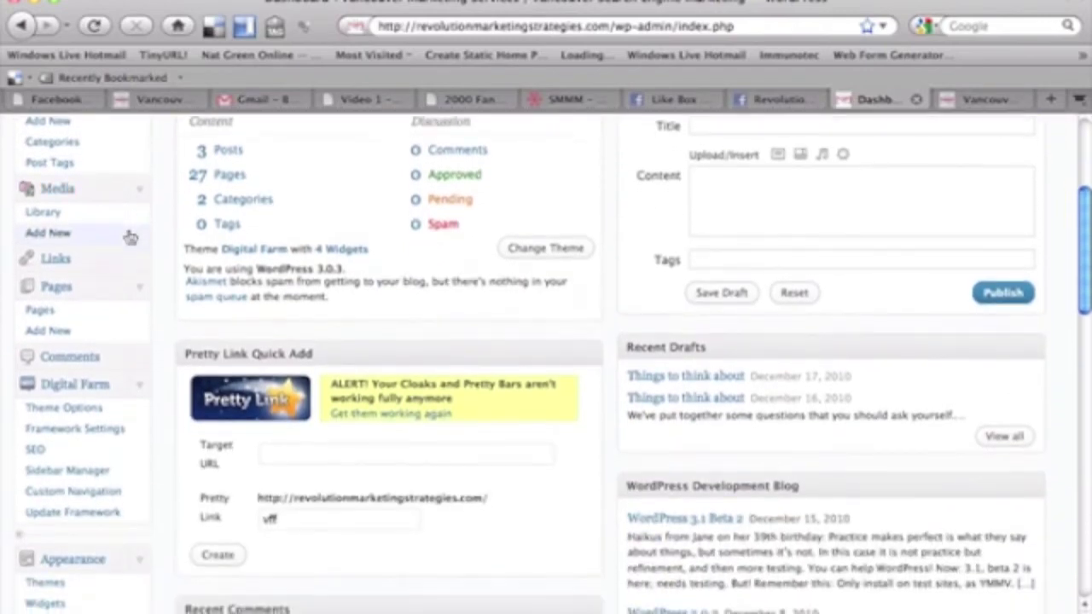
pyautogui.scroll(-6, 129, 237)
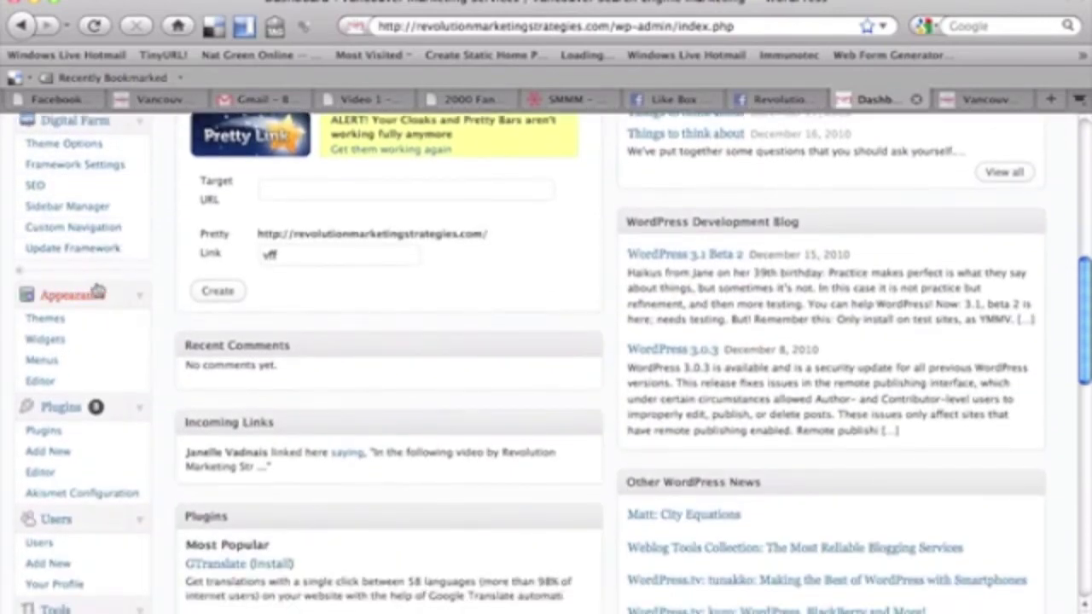
pyautogui.click(49, 340)
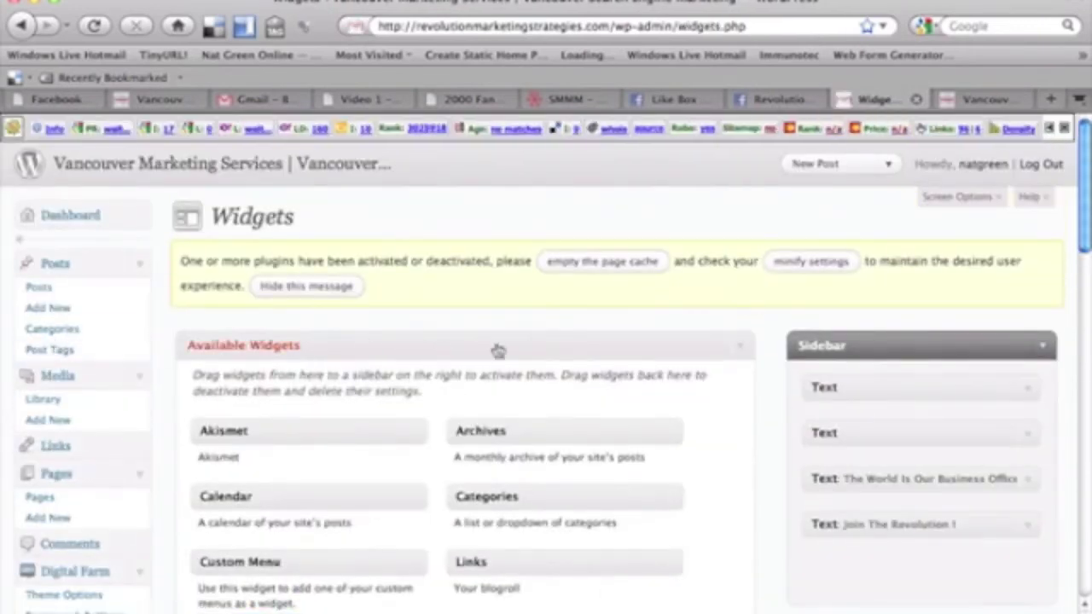
# Try to add a Text widget from the available widgets to the first sidebar
pyautogui.scroll(-5, 539, 350)
pyautogui.scroll(3, 539, 350)
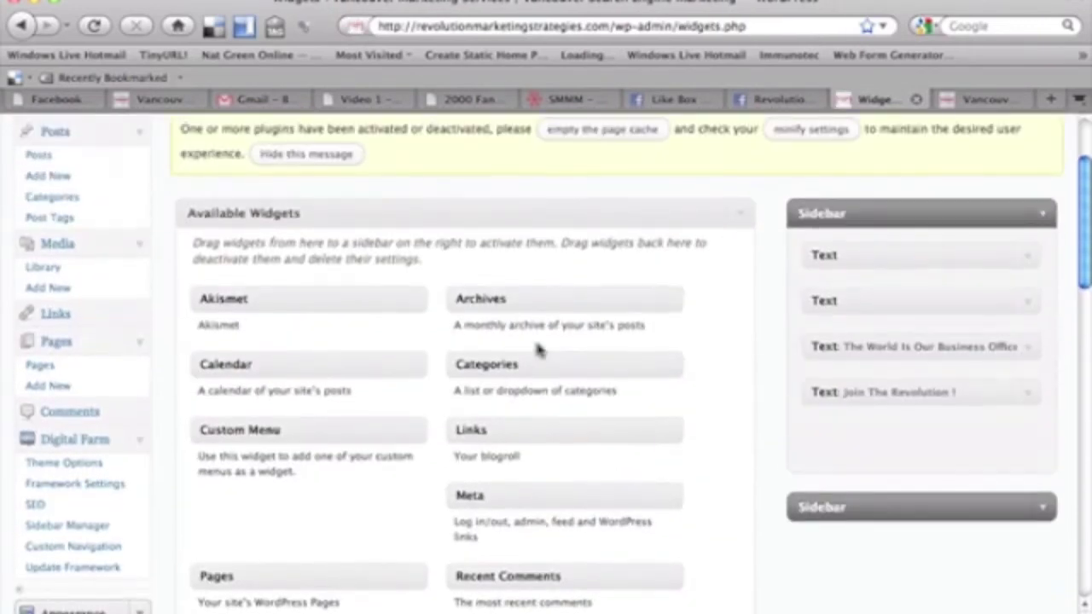
pyautogui.scroll(-4, 539, 350)
pyautogui.scroll(-2, 538, 346)
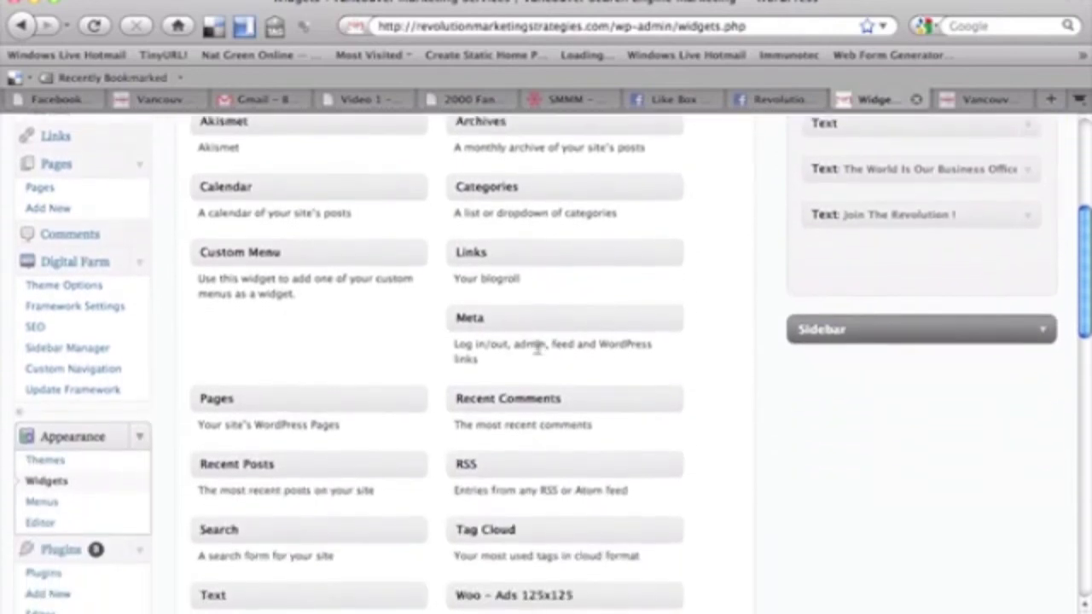
pyautogui.scroll(4, 537, 348)
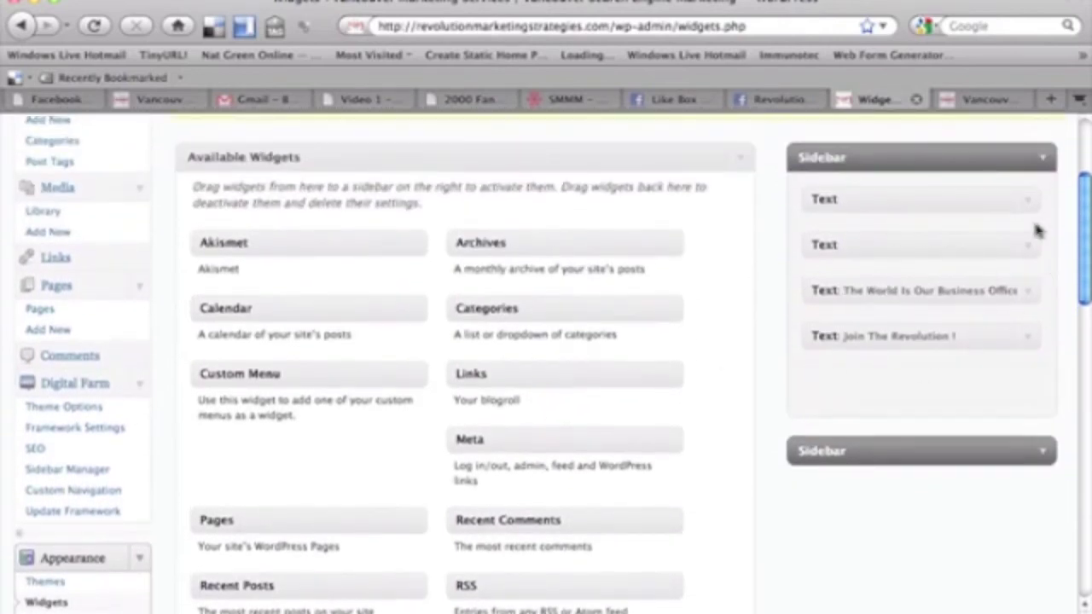
pyautogui.scroll(-5, 865, 346)
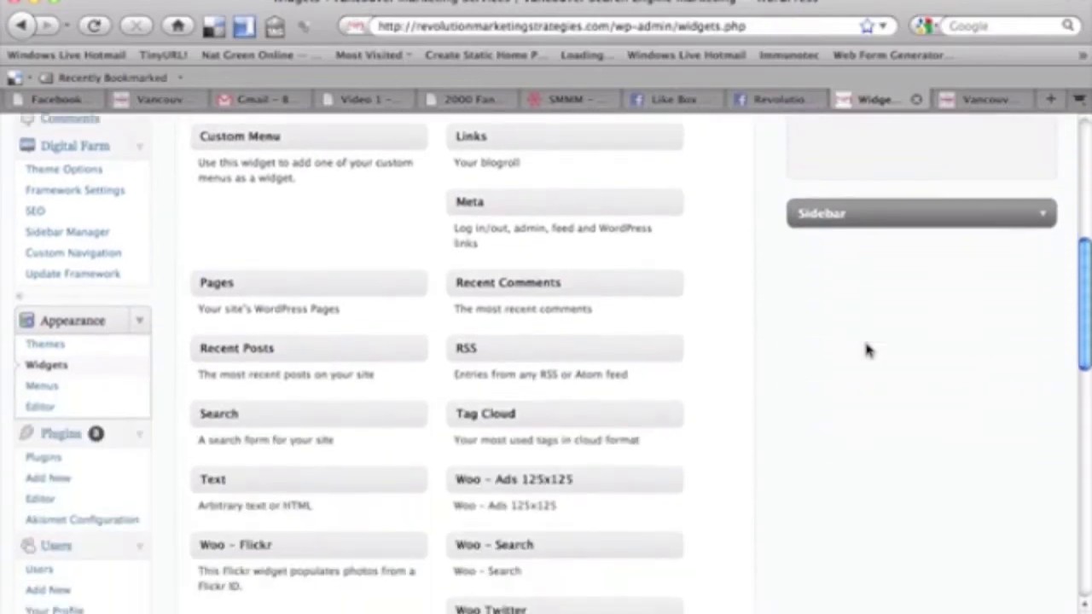
pyautogui.moveTo(334, 463); pyautogui.dragTo(935, 223)
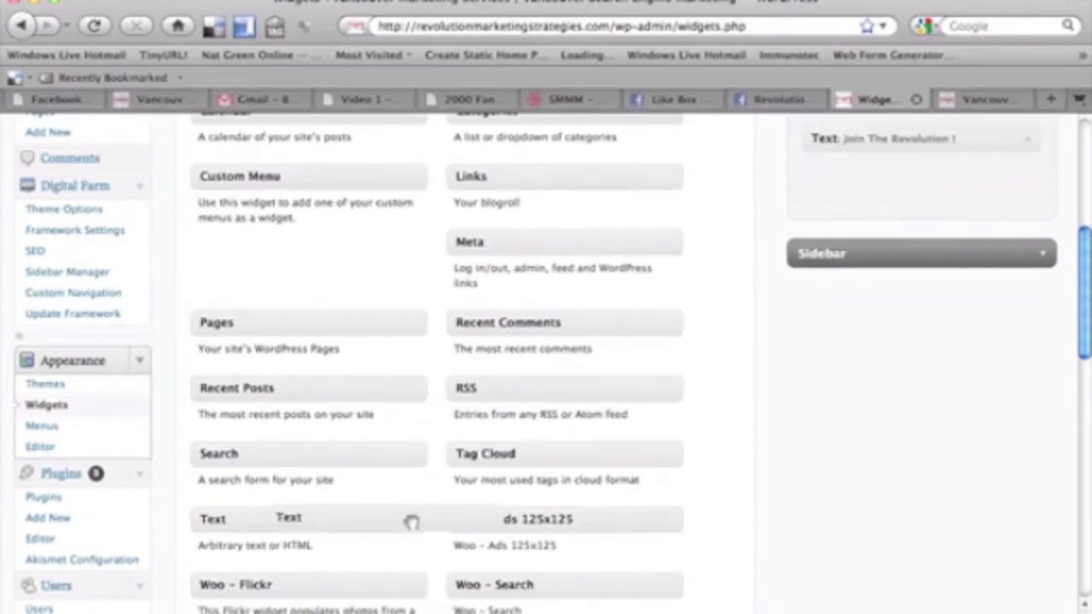
pyautogui.scroll(1, 802, 435)
pyautogui.scroll(3, 825, 428)
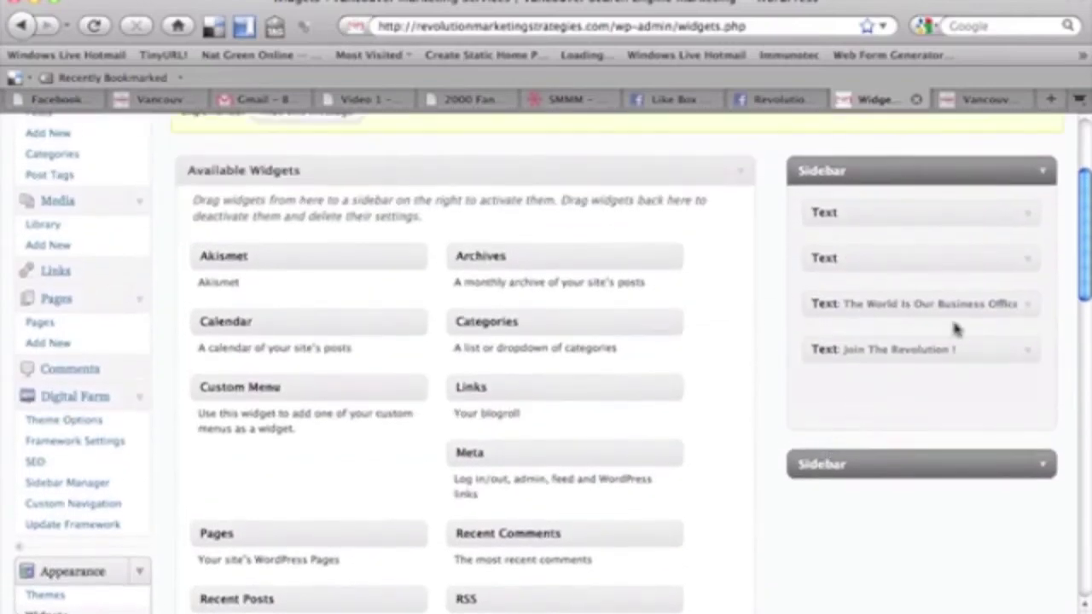
# Open the sidebar's second Text widget, check its XFBML Like Box code, and save the widget
pyautogui.click(1029, 260)
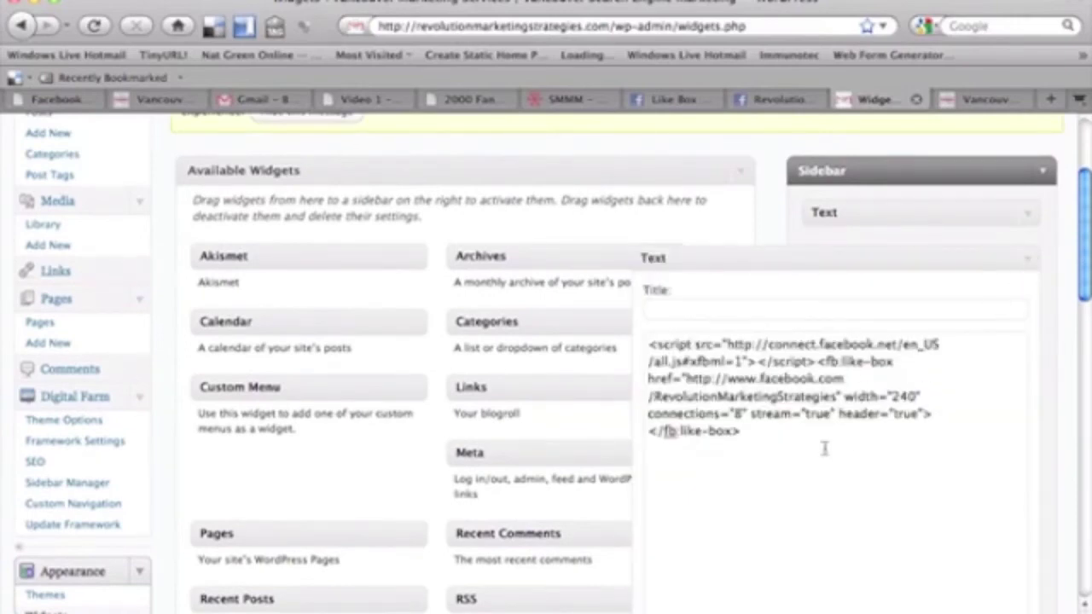
pyautogui.moveTo(772, 439); pyautogui.dragTo(651, 347)
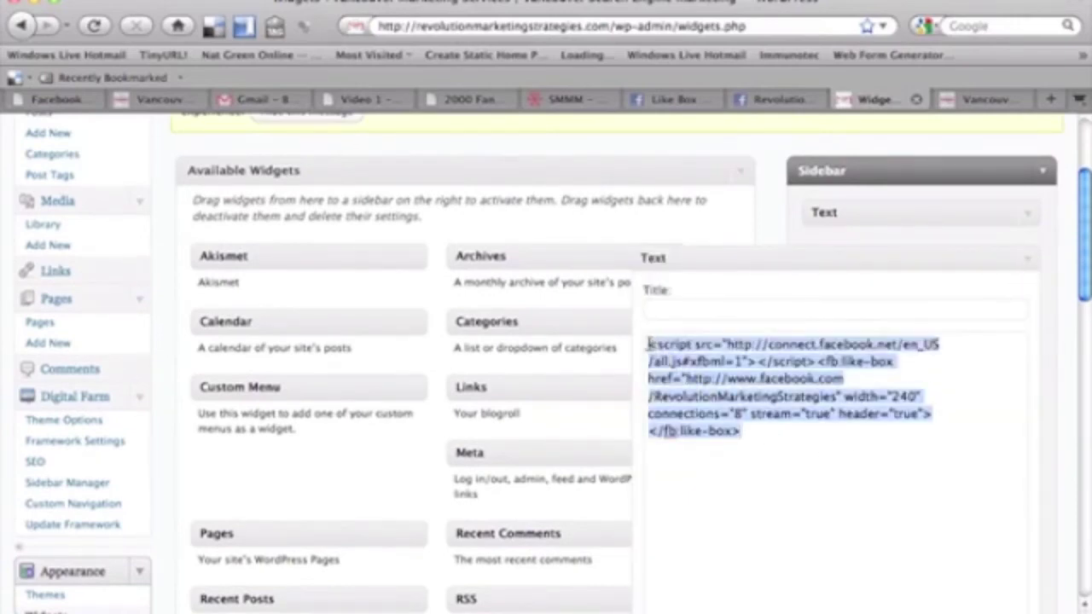
pyautogui.press('Right')
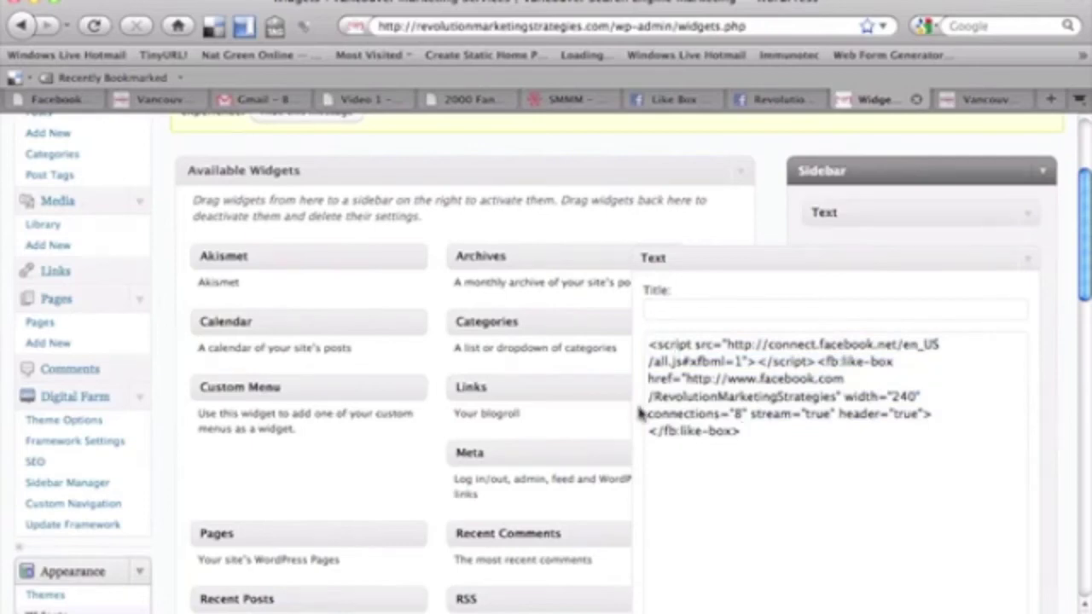
pyautogui.scroll(-5, 642, 412)
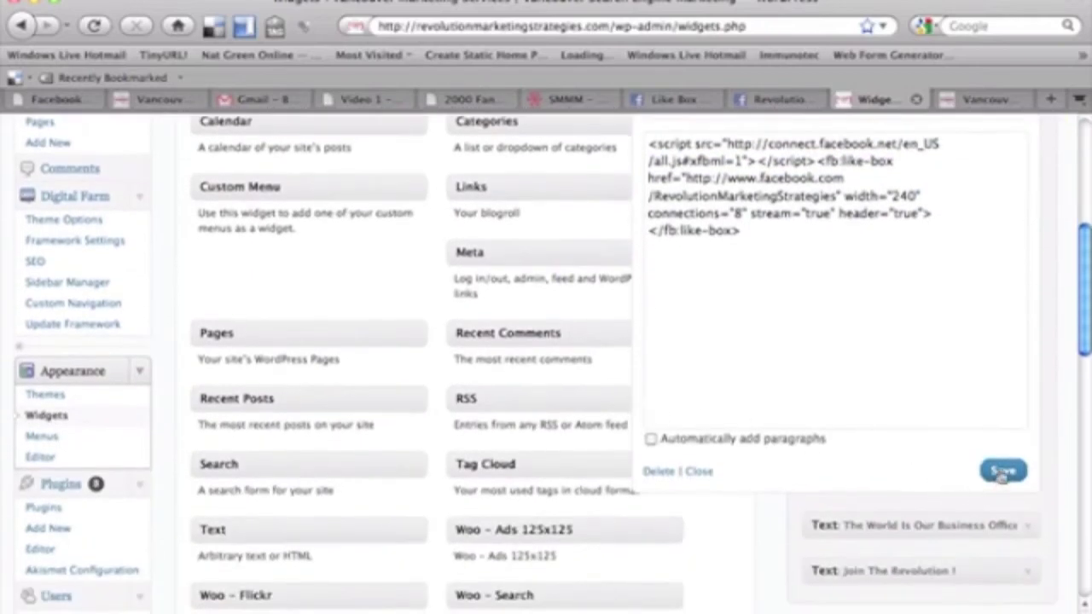
pyautogui.click(1002, 471)
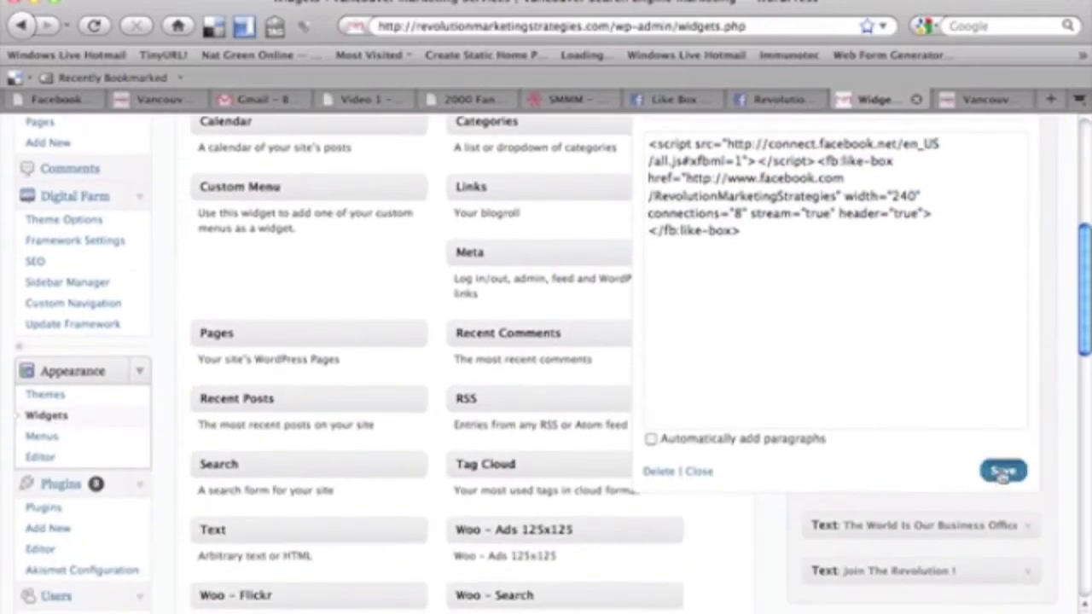
# Switch to the website's Vancouver Search Engine Optimization page and reload it
pyautogui.click(973, 99)
pyautogui.scroll(10, 691, 286)
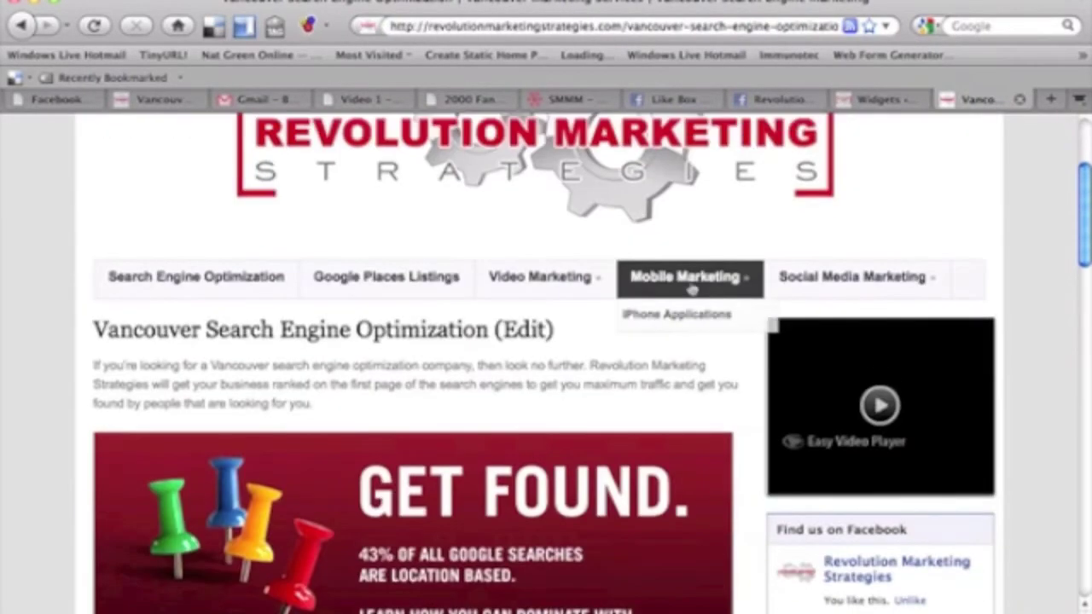
pyautogui.scroll(6, 674, 282)
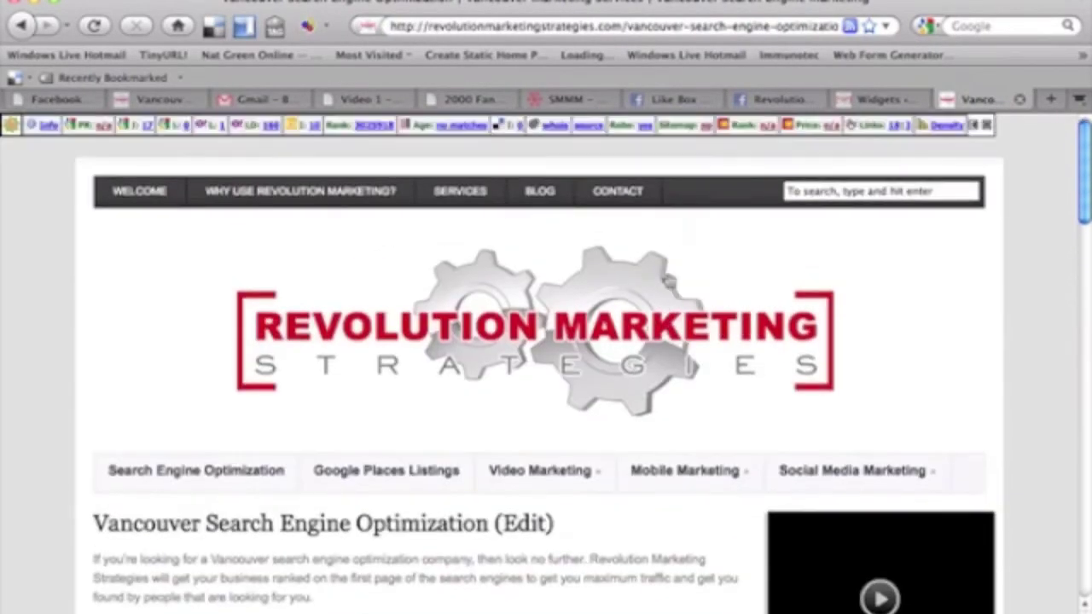
pyautogui.click(94, 25)
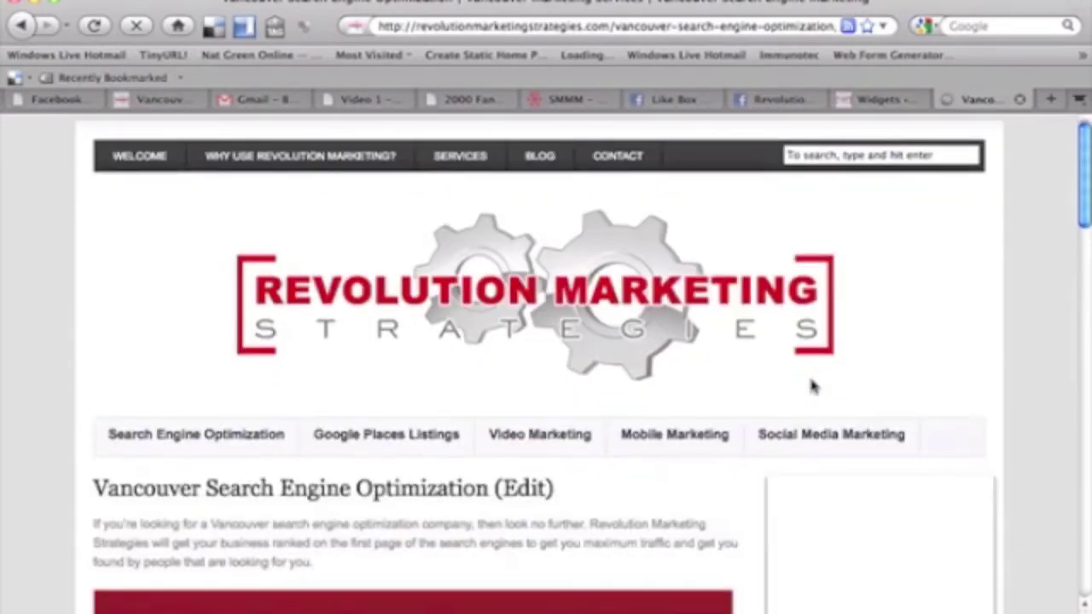
# Check the embedded Facebook Like Box in the sidebar of the Vancouver Search Engine Optimization page
pyautogui.scroll(-5, 813, 387)
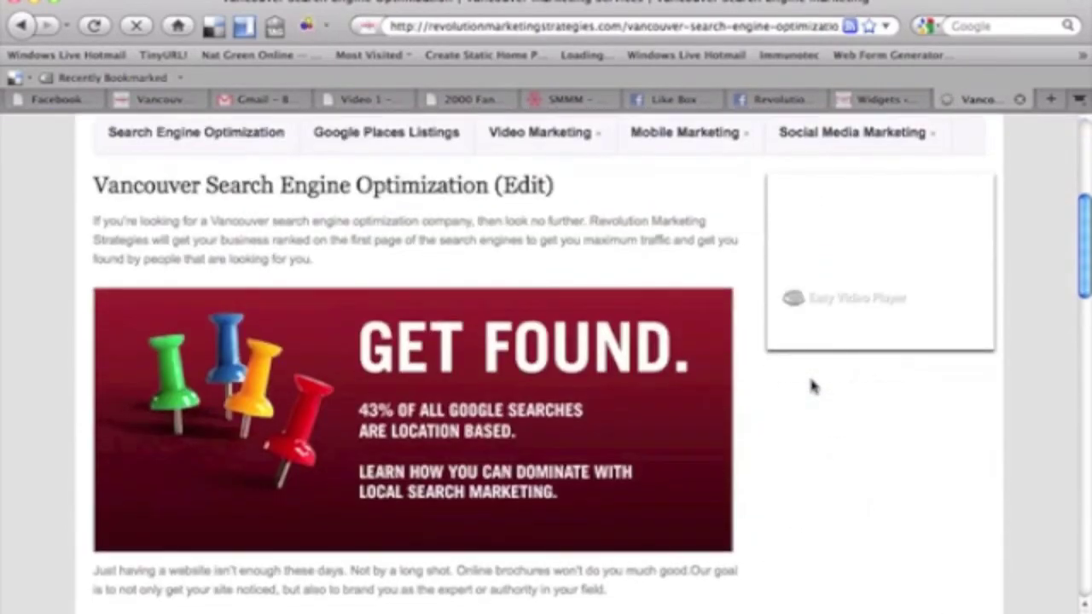
pyautogui.scroll(-3, 812, 387)
pyautogui.scroll(-1, 813, 387)
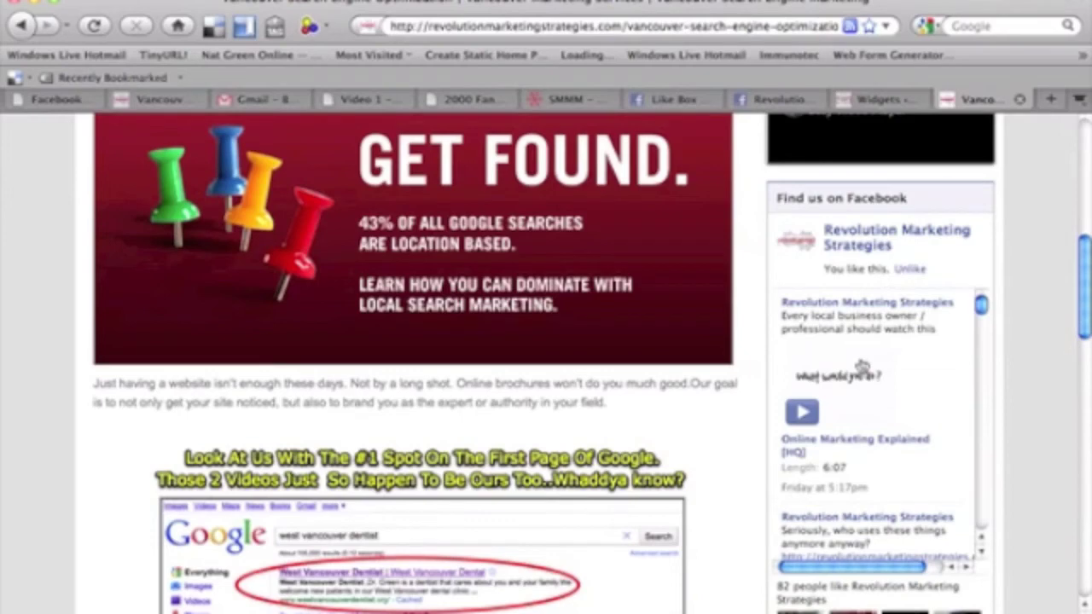
# Return to Facebook's Like Box configuration page, close the plugin code dialog, and review the settings and preview
pyautogui.click(695, 100)
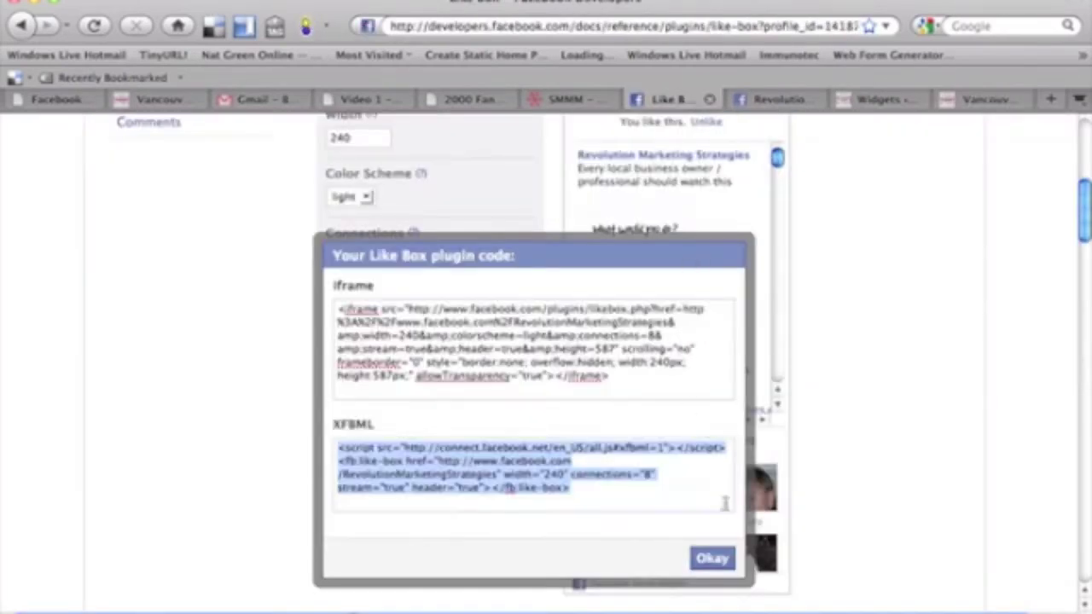
pyautogui.click(711, 558)
pyautogui.scroll(3, 522, 461)
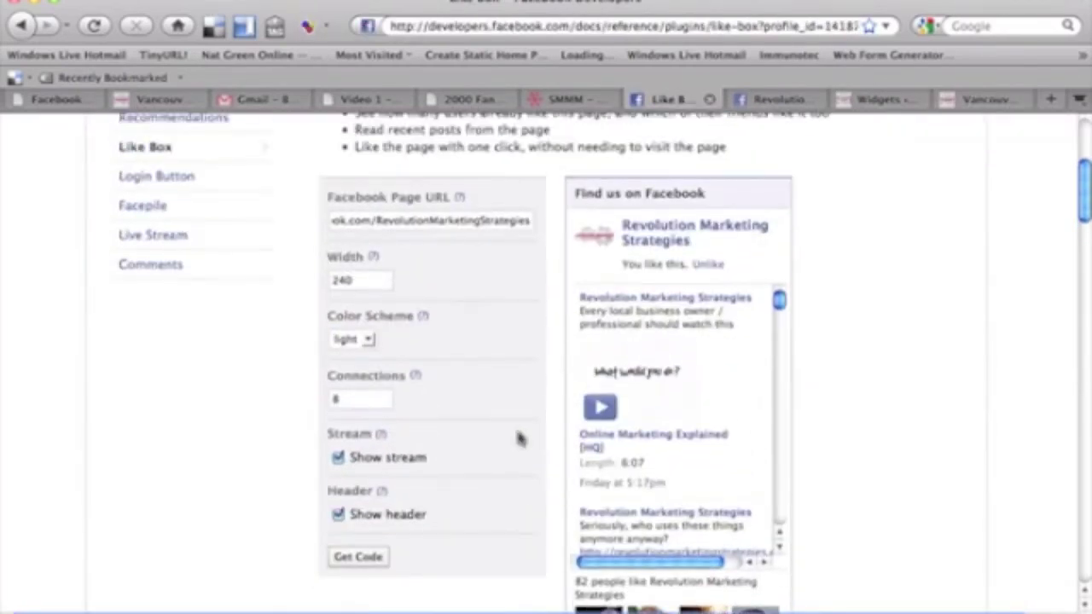
pyautogui.scroll(-3, 397, 453)
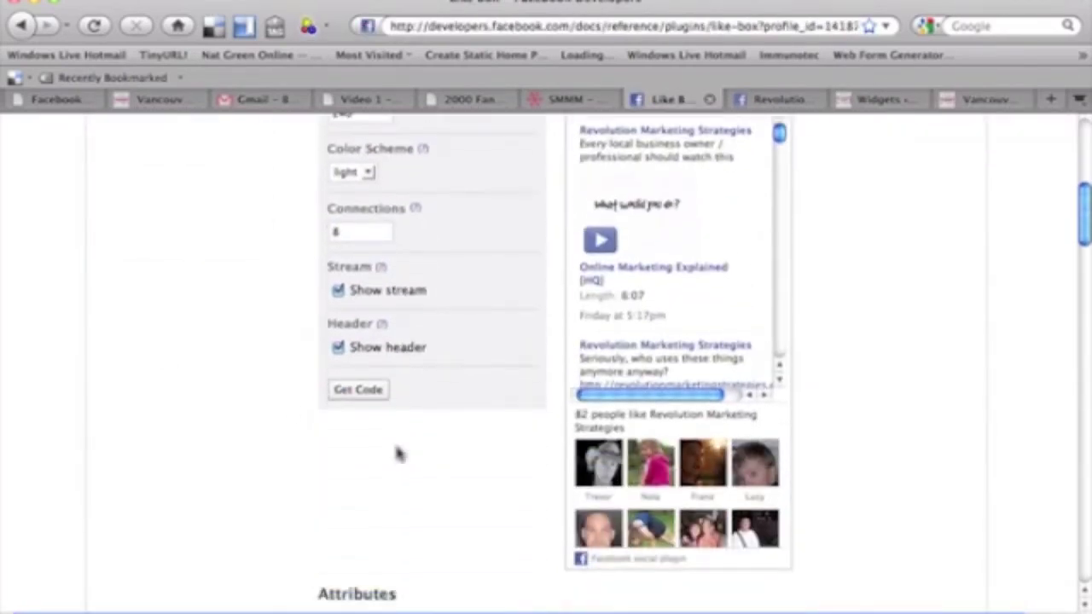
# Review the full Like Box on the website's Vancouver Search Engine Optimization page, and open the Google Places Listings page
pyautogui.click(948, 101)
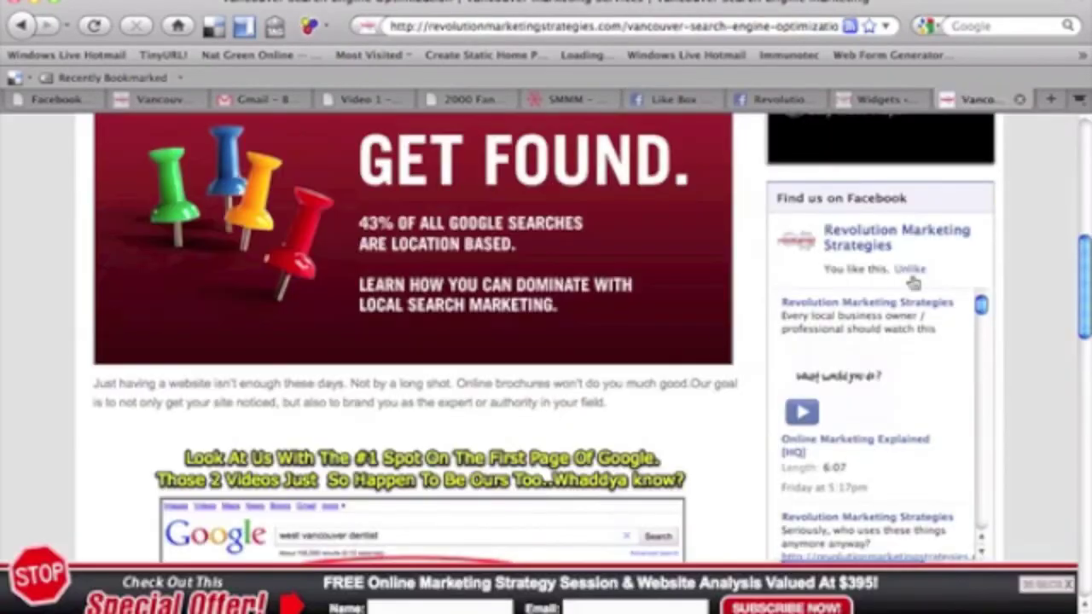
pyautogui.scroll(-3, 645, 362)
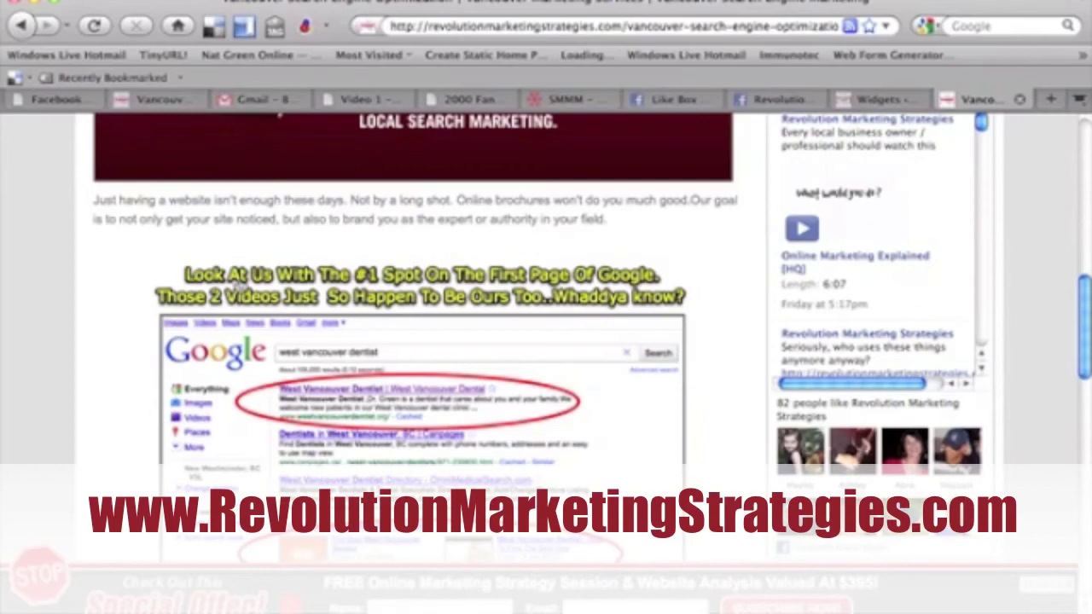
pyautogui.scroll(-5, 242, 288)
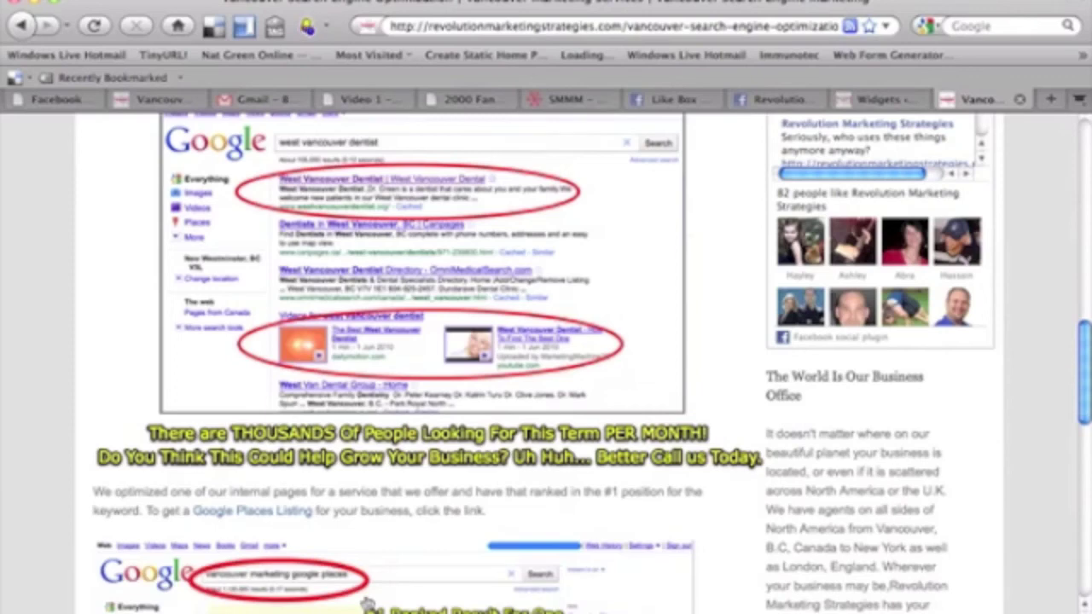
pyautogui.click(368, 604)
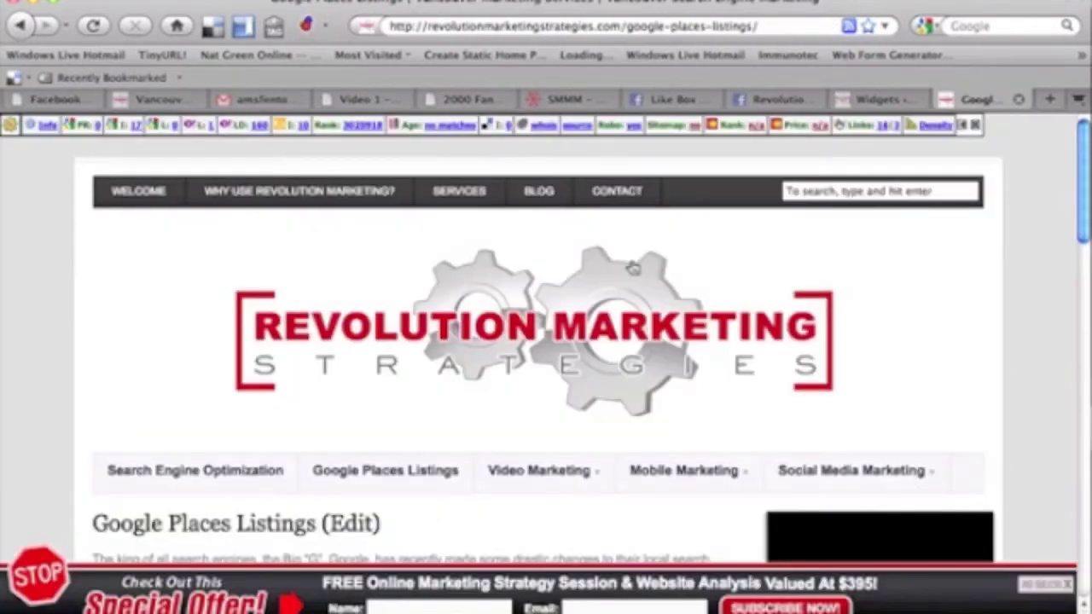